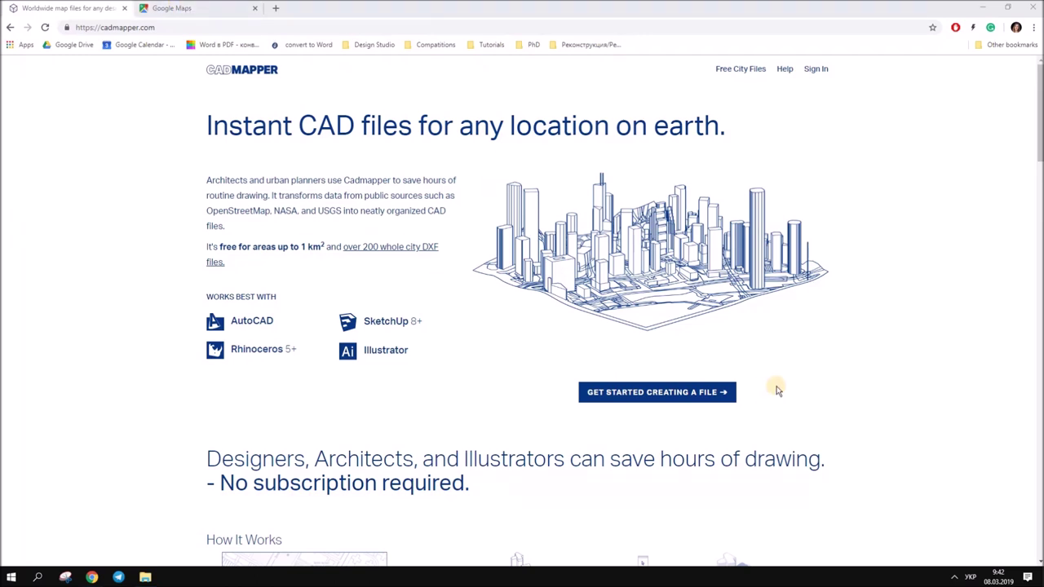
Step: Switch from Cadmapper to the Google Maps tab showing central Kyiv
{"action": "left_click", "coordinate": [158, 8]}
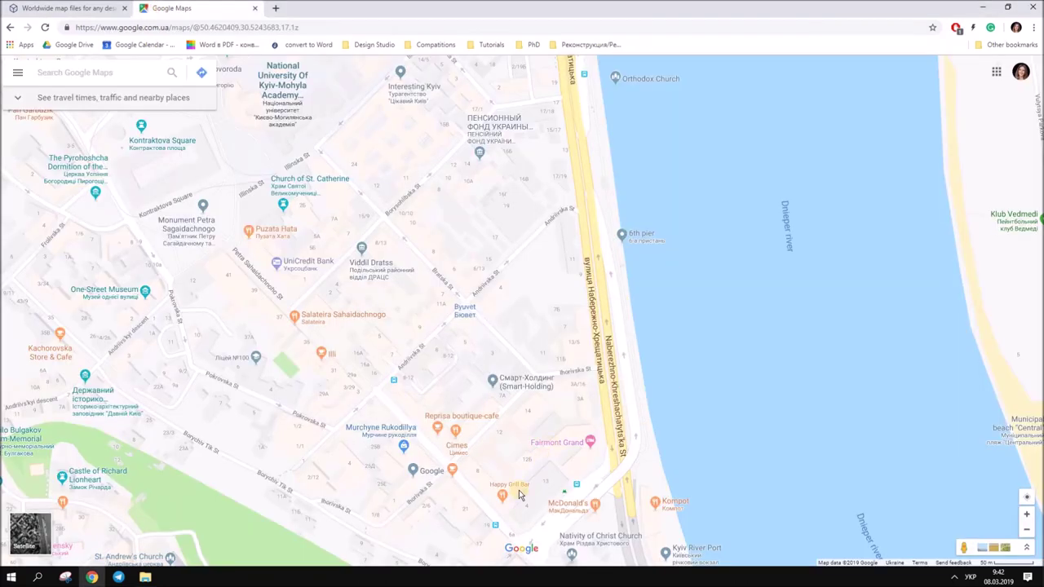
Step: Zoom into Podil's riverside streets, reveal Street View coverage, and enter Street View on Petra Sahaidachnoho St
{"action": "scroll", "coordinate": [543, 463], "scroll_direction": "up", "scroll_amount": 2}
{"action": "left_click_drag", "start_coordinate": [963, 547], "coordinate": [392, 200]}
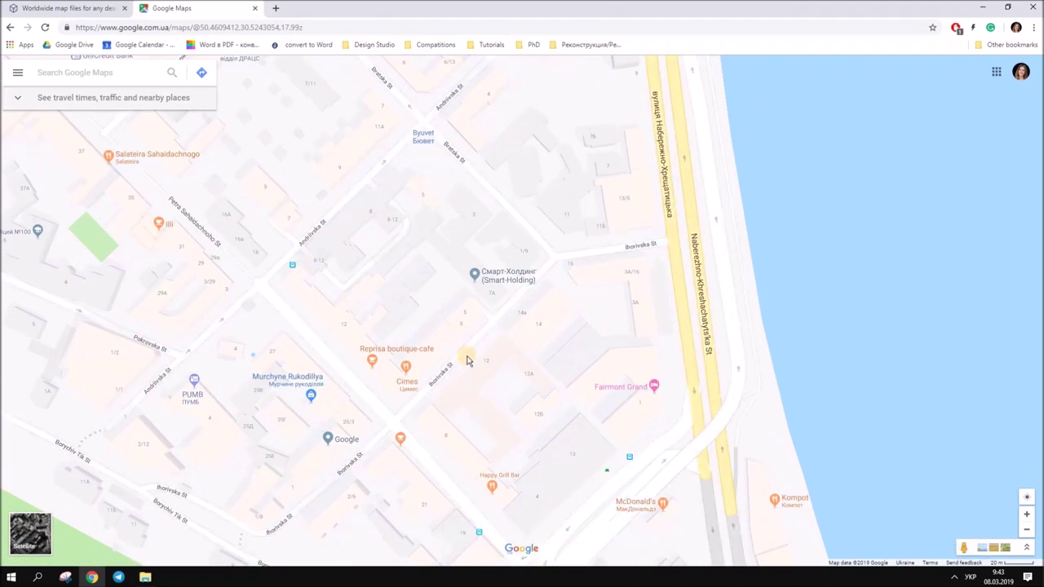
{"action": "left_click_drag", "start_coordinate": [504, 285], "coordinate": [523, 347]}
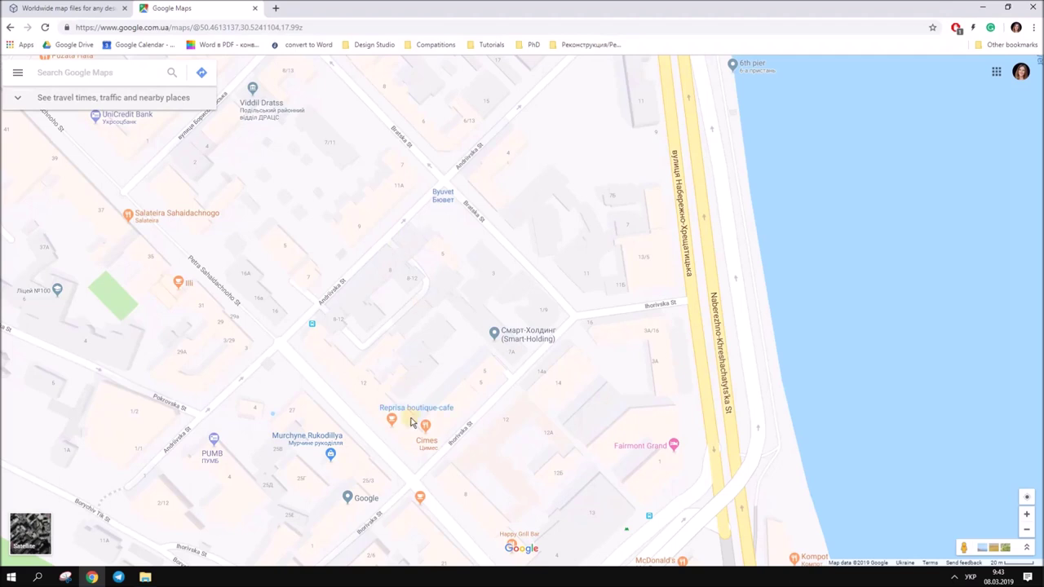
{"action": "left_click_drag", "start_coordinate": [414, 422], "coordinate": [464, 376]}
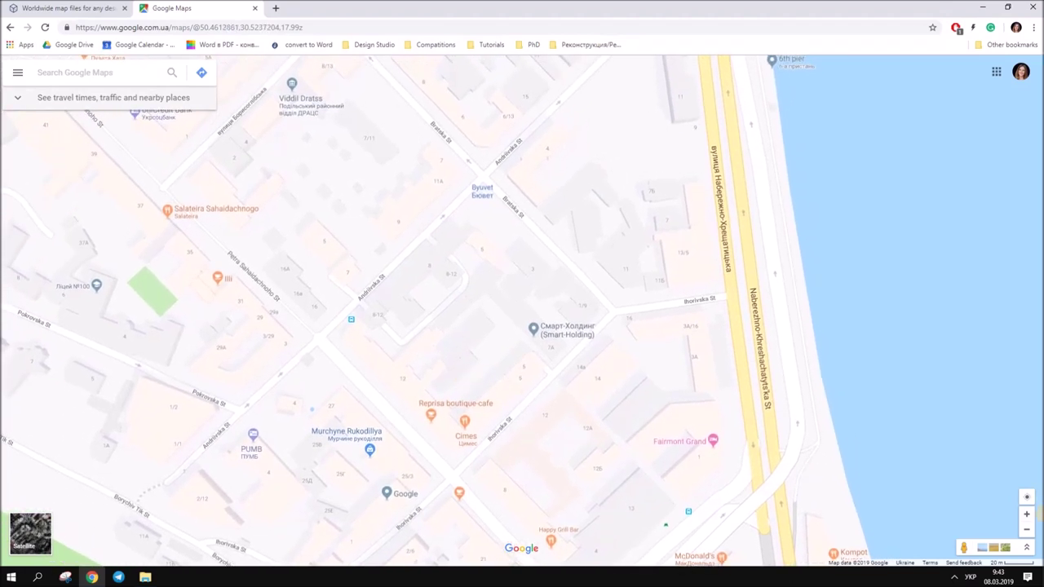
{"action": "left_click_drag", "start_coordinate": [797, 410], "coordinate": [790, 393]}
{"action": "left_click", "coordinate": [405, 410]}
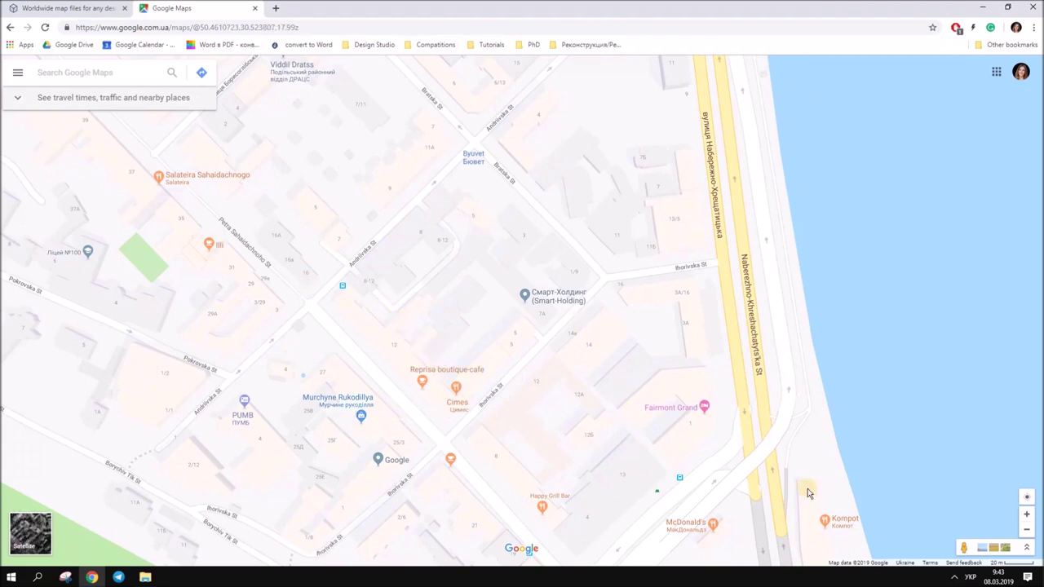
{"action": "left_click_drag", "start_coordinate": [963, 546], "coordinate": [383, 352]}
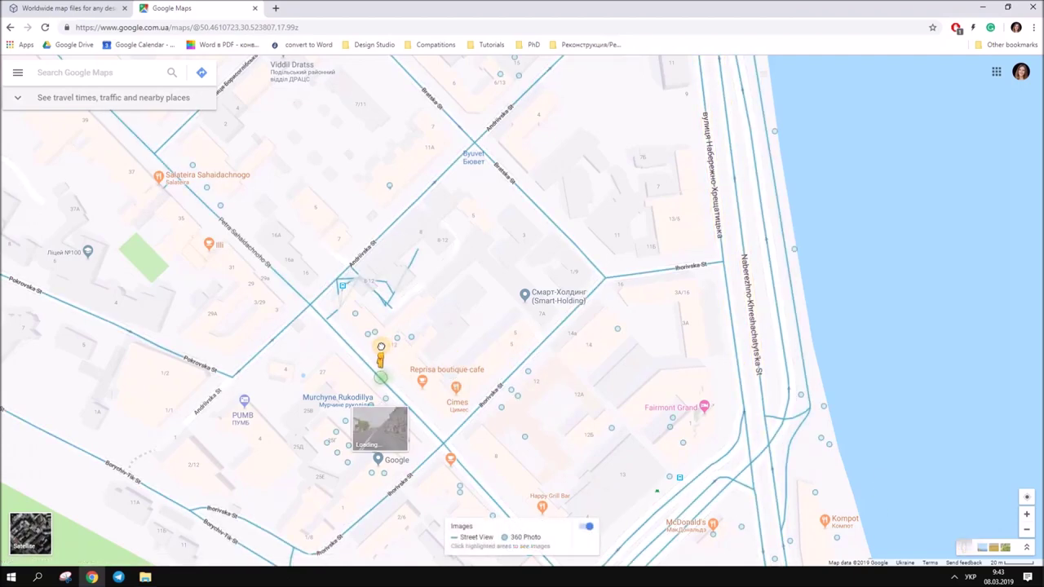
{"action": "left_click_drag", "start_coordinate": [382, 346], "coordinate": [383, 348]}
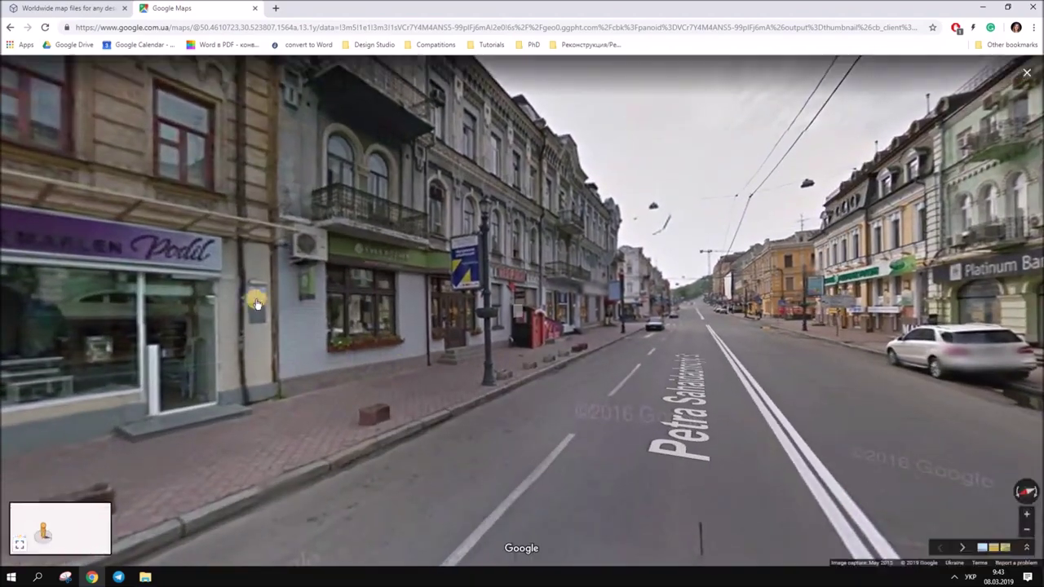
Step: Look around and walk along Petra Sahaidachnoho St toward the cross street
{"action": "left_click", "coordinate": [255, 299]}
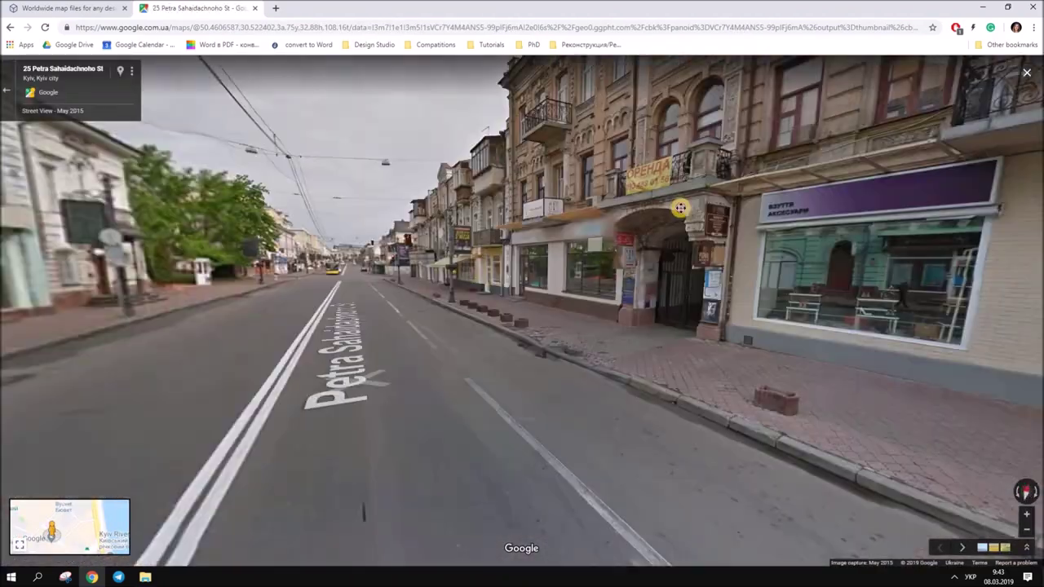
{"action": "left_click_drag", "start_coordinate": [478, 408], "coordinate": [461, 245]}
{"action": "left_click", "coordinate": [461, 245]}
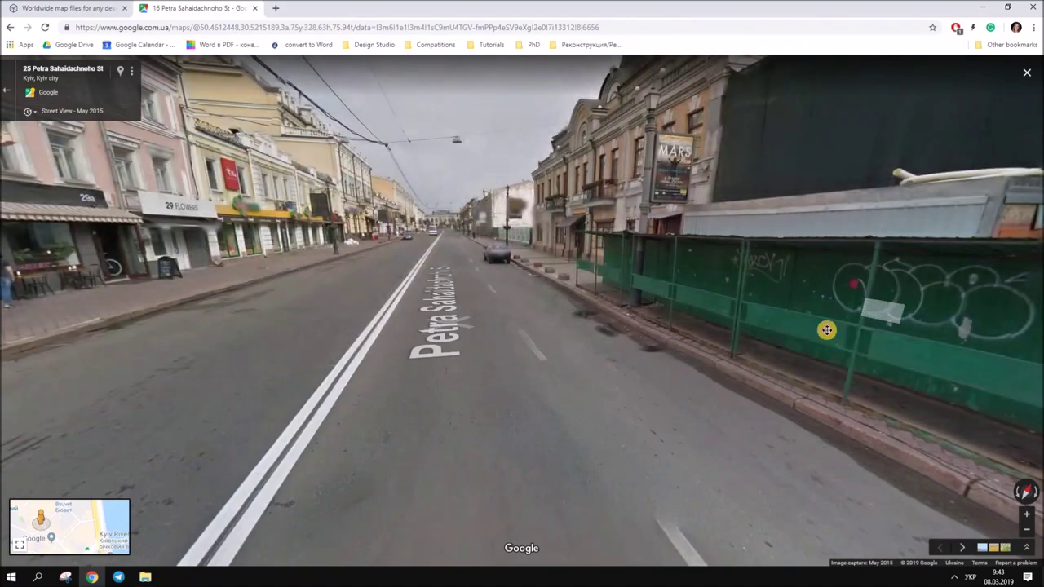
{"action": "mouse_move", "coordinate": [826, 330]}
{"action": "left_mouse_down"}
{"action": "mouse_move", "coordinate": [611, 459]}
{"action": "mouse_move", "coordinate": [431, 305]}
{"action": "left_mouse_up"}
Step: Walk down Andriivska St to number 12, then return to the map
{"action": "left_click", "coordinate": [486, 358]}
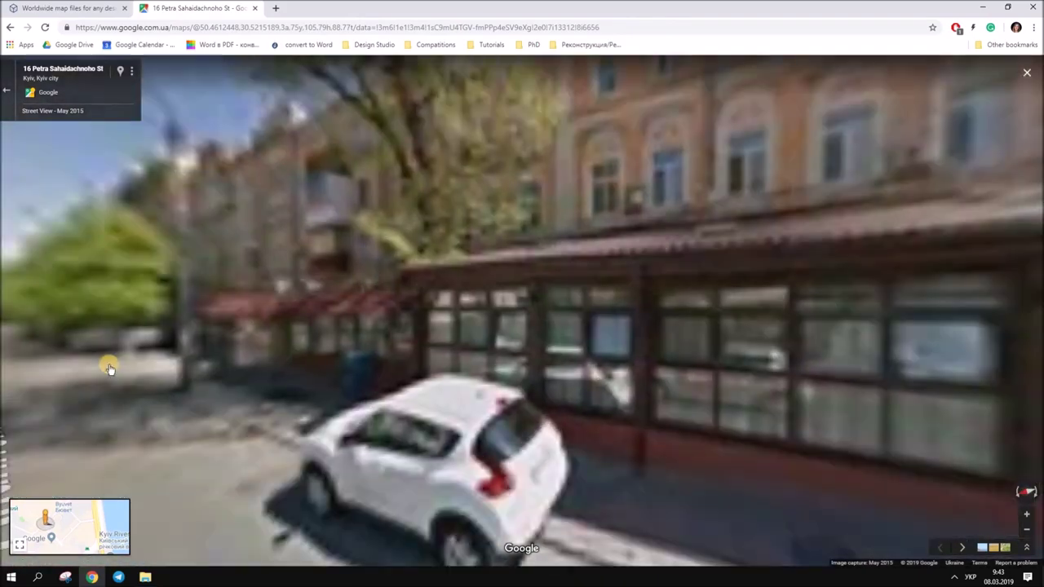
{"action": "left_click", "coordinate": [345, 337]}
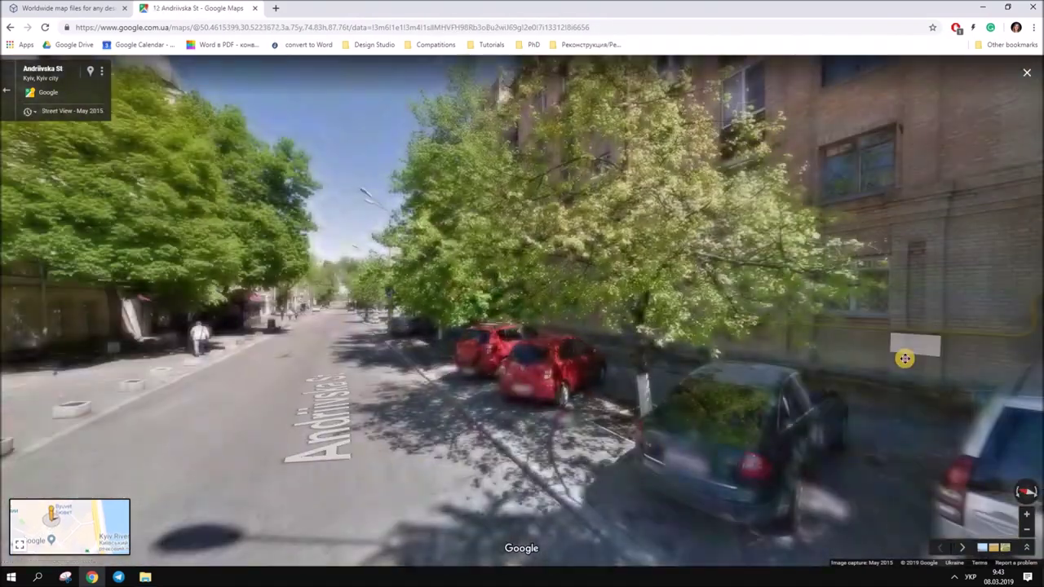
{"action": "left_click_drag", "start_coordinate": [901, 357], "coordinate": [419, 489]}
{"action": "left_click", "coordinate": [318, 352]}
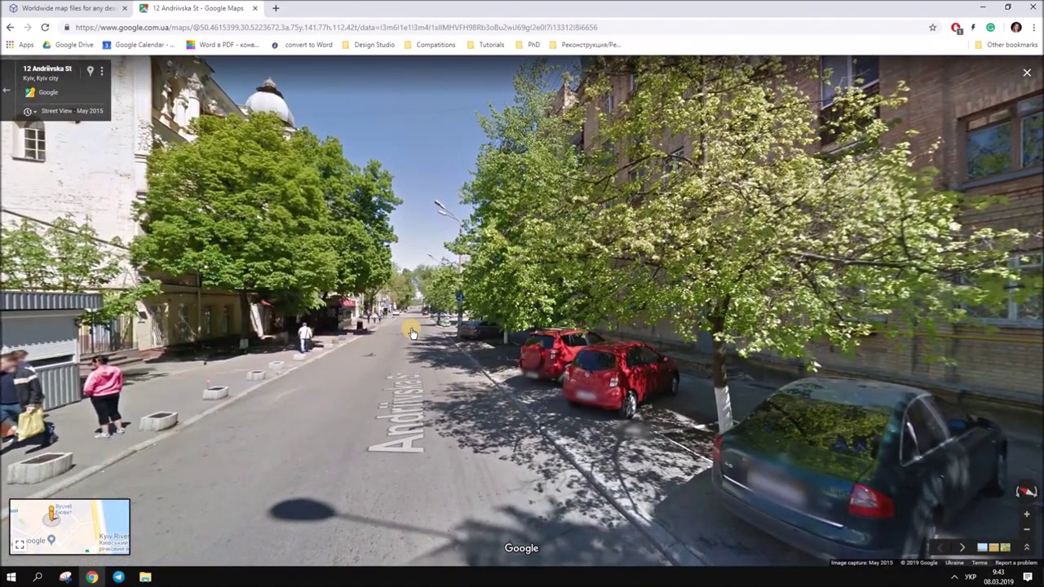
{"action": "left_click", "coordinate": [6, 90]}
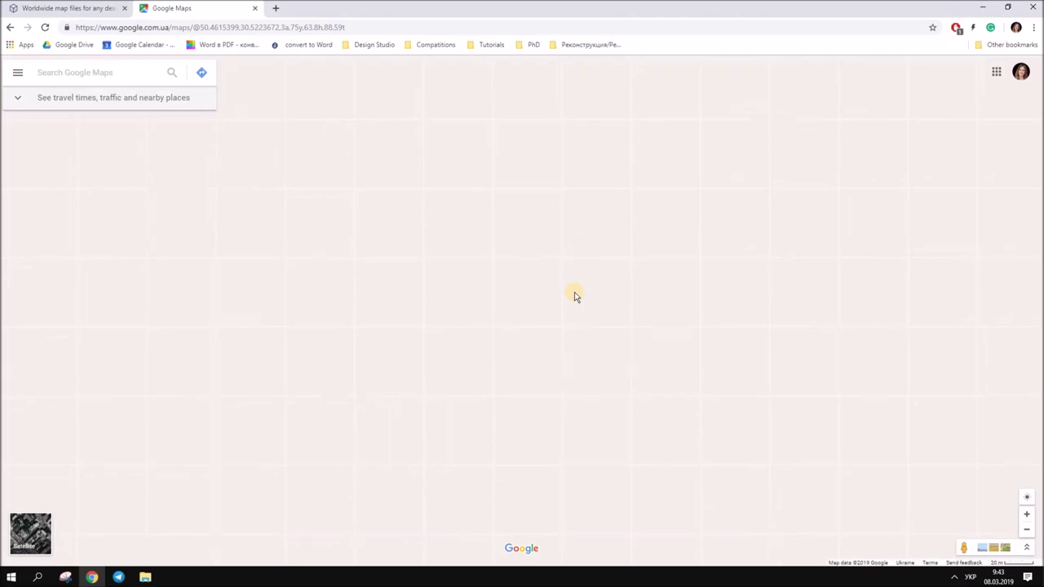
Step: Adjust the zoom and recentre the map on the Andriivska St area
{"action": "scroll", "coordinate": [616, 412], "scroll_direction": "down", "scroll_amount": 3}
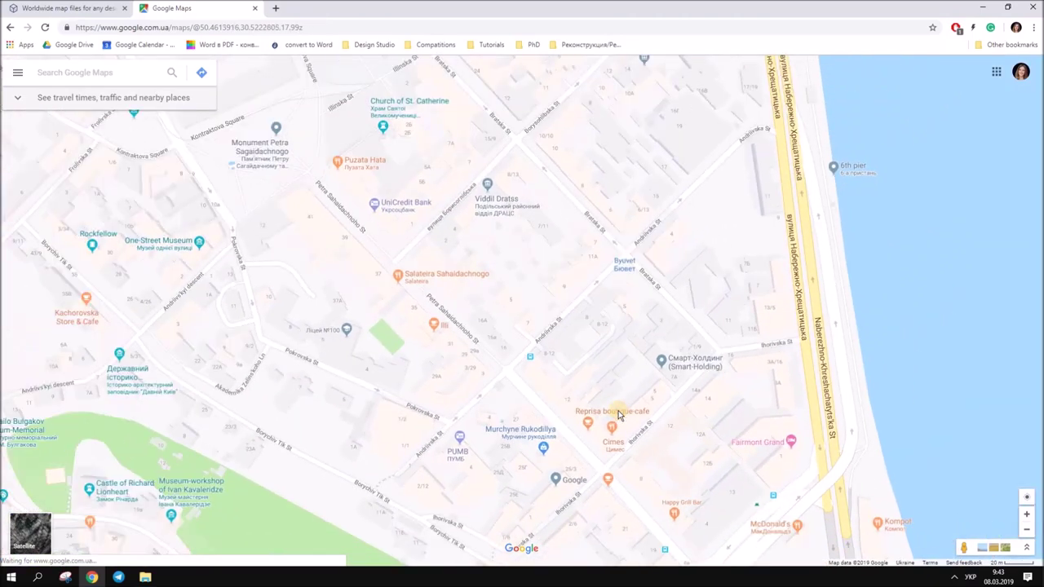
{"action": "scroll", "coordinate": [617, 416], "scroll_direction": "up", "scroll_amount": 2}
{"action": "scroll", "coordinate": [617, 418], "scroll_direction": "up", "scroll_amount": 2}
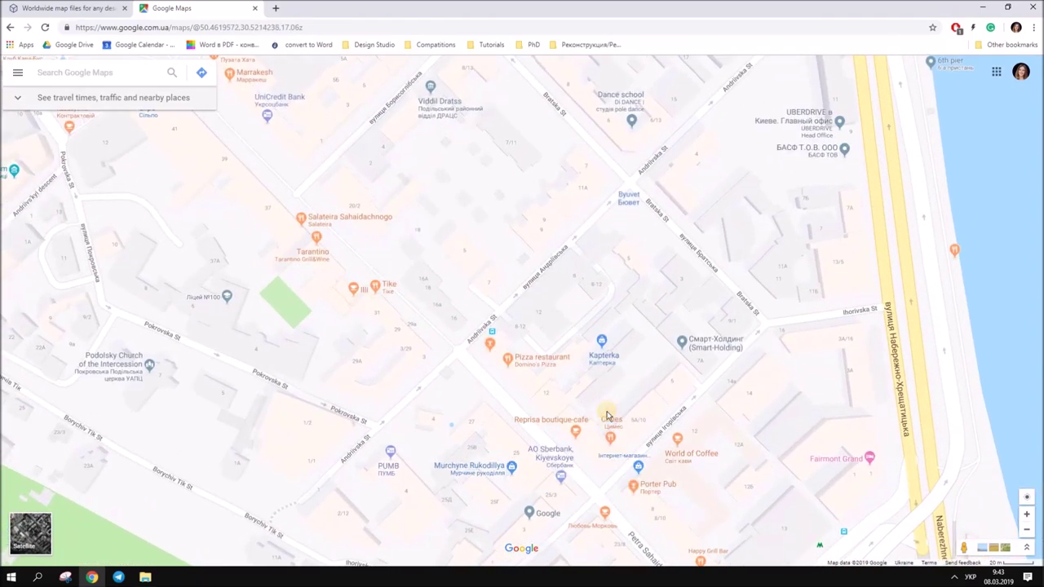
{"action": "left_click_drag", "start_coordinate": [504, 293], "coordinate": [532, 346]}
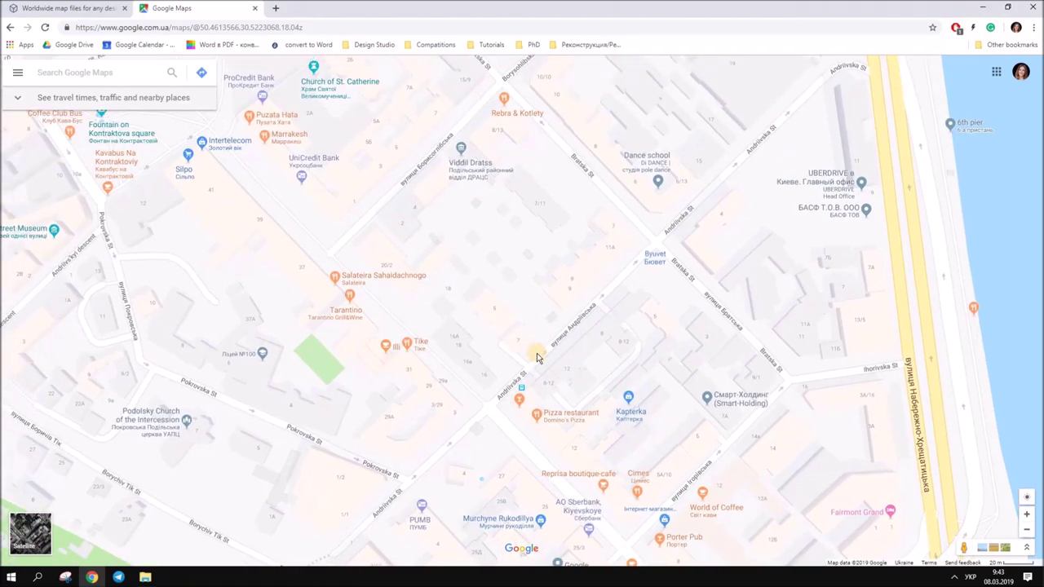
{"action": "scroll", "coordinate": [533, 362], "scroll_direction": "down", "scroll_amount": 2}
{"action": "scroll", "coordinate": [531, 384], "scroll_direction": "up", "scroll_amount": 2}
Step: Pan south-east along the Dnieper from Kontraktova to Poshtova Square, then go back to Cadmapper
{"action": "key", "text": "Right"}
{"action": "key", "text": "Down"}
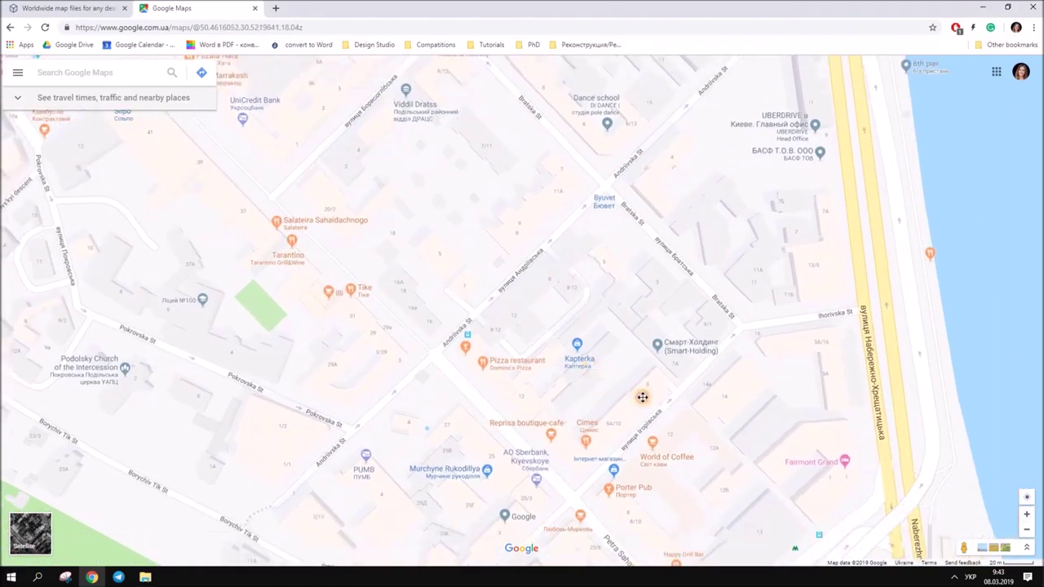
{"action": "key", "text": "Down"}
{"action": "scroll", "coordinate": [584, 393], "scroll_direction": "down", "scroll_amount": 2}
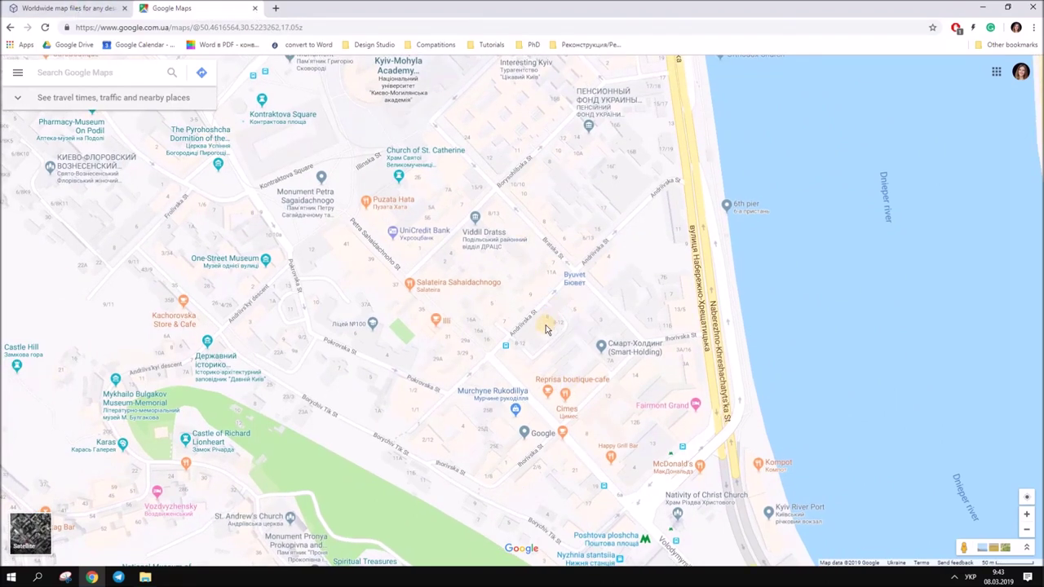
{"action": "left_click_drag", "start_coordinate": [596, 415], "coordinate": [535, 365]}
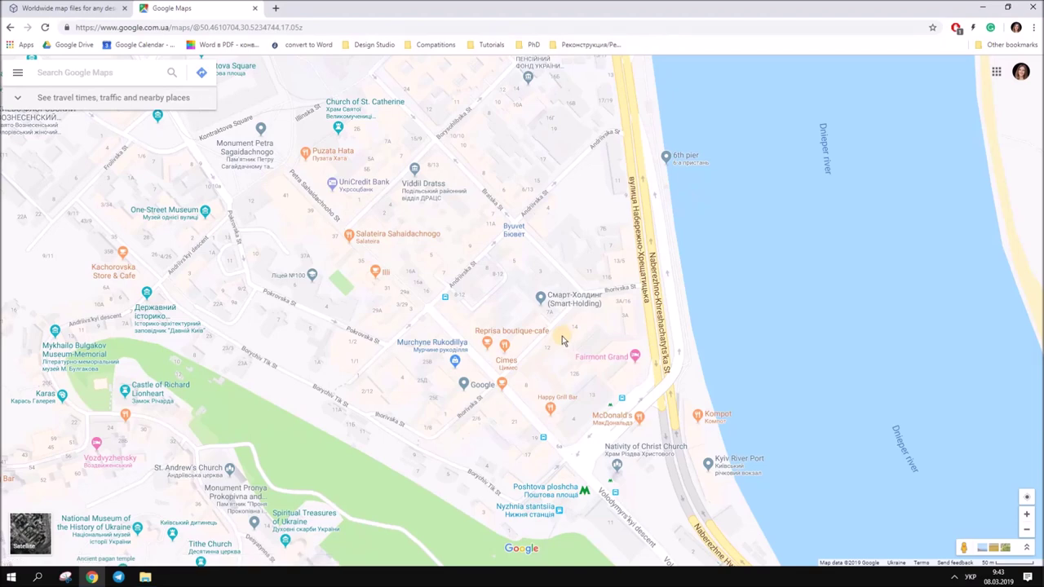
{"action": "left_click", "coordinate": [24, 5]}
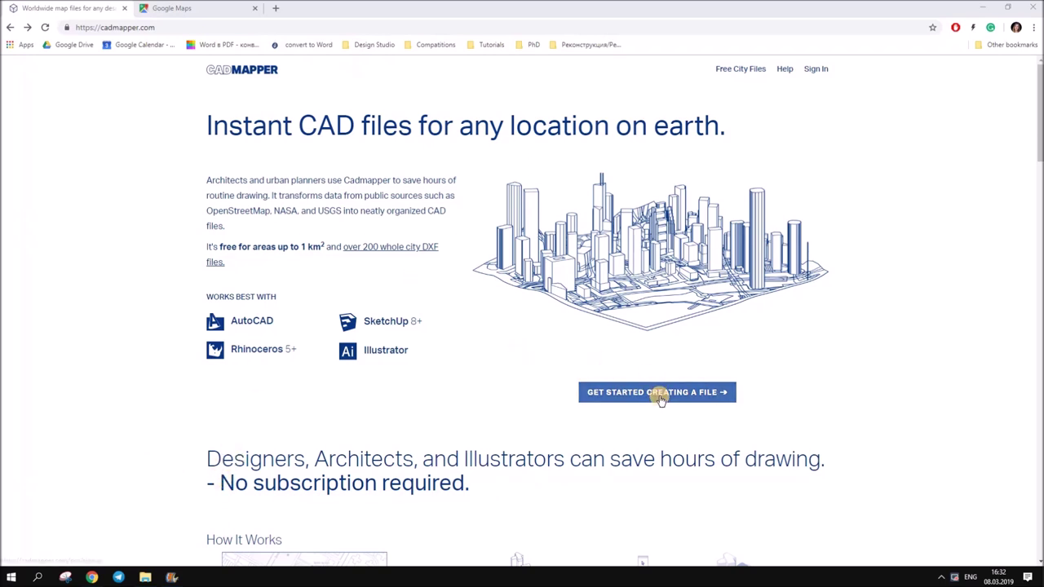
Step: Open Cadmapper's Create Map page and zoom its selection map out one level
{"action": "left_click", "coordinate": [698, 405]}
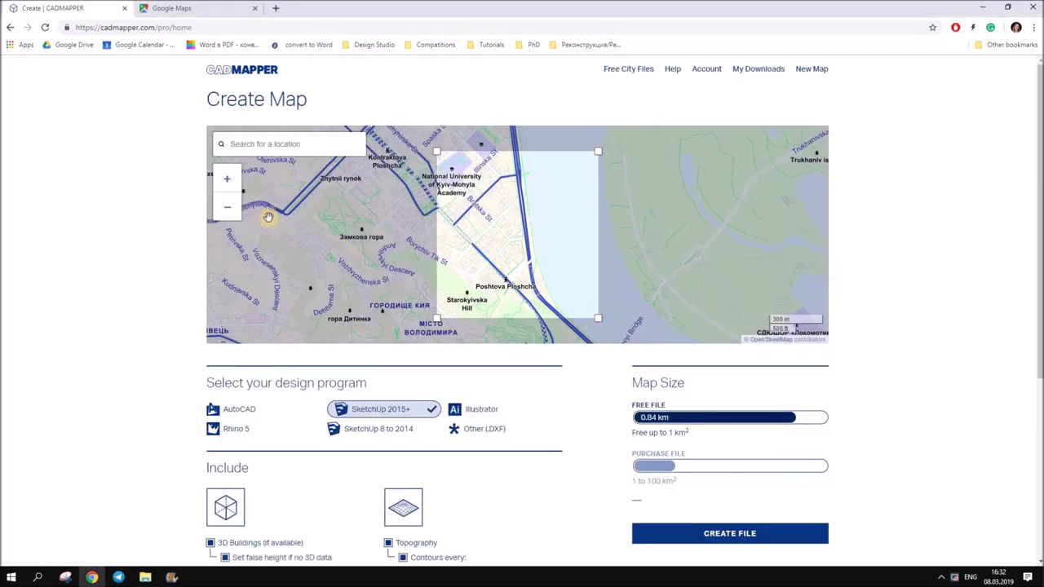
{"action": "left_click", "coordinate": [227, 203]}
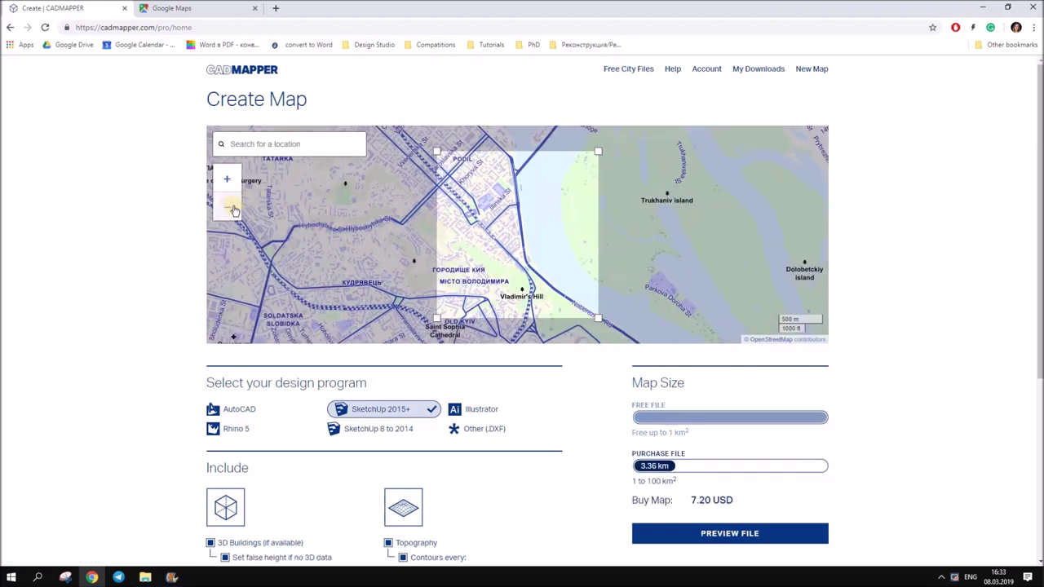
Step: Zoom and pan the Cadmapper map so Podil sits under the selection box
{"action": "left_click", "coordinate": [227, 206]}
{"action": "left_click", "coordinate": [227, 180]}
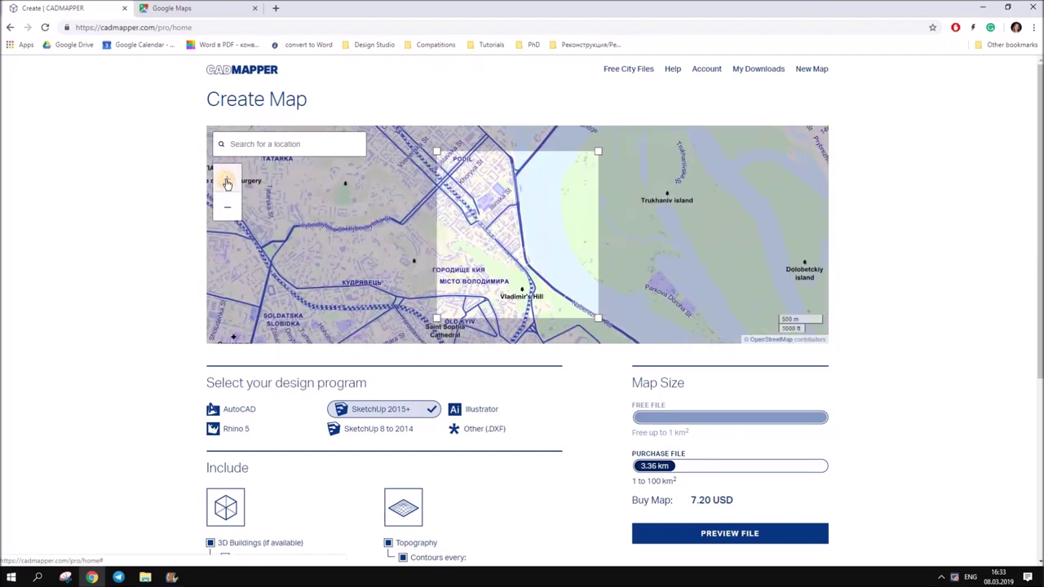
{"action": "left_click", "coordinate": [228, 180]}
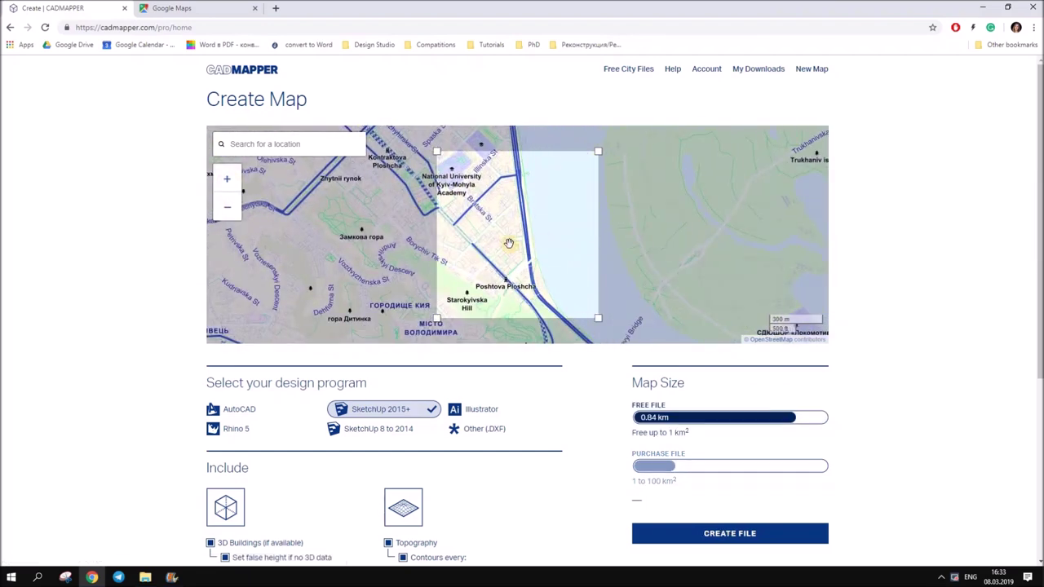
{"action": "left_click_drag", "start_coordinate": [509, 243], "coordinate": [531, 248]}
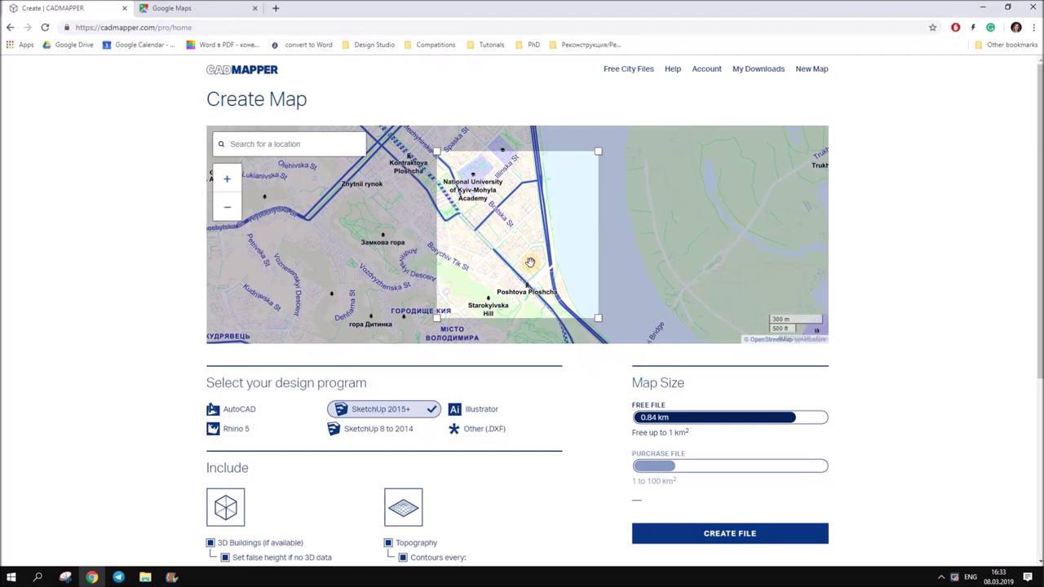
{"action": "left_click", "coordinate": [227, 179]}
{"action": "left_click_drag", "start_coordinate": [526, 241], "coordinate": [529, 215]}
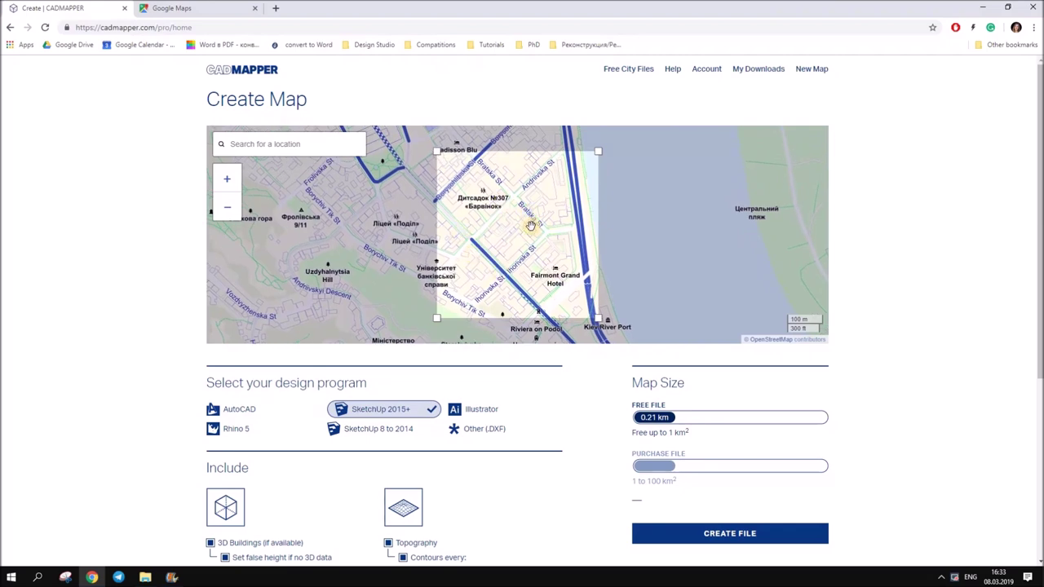
Step: Resize the selection box to 0.26 km² on the Podil embankment
{"action": "mouse_move", "coordinate": [598, 151]}
{"action": "left_mouse_down"}
{"action": "mouse_move", "coordinate": [612, 145]}
{"action": "mouse_move", "coordinate": [595, 158]}
{"action": "mouse_move", "coordinate": [592, 147]}
{"action": "mouse_move", "coordinate": [613, 135]}
{"action": "mouse_move", "coordinate": [579, 168]}
{"action": "mouse_move", "coordinate": [600, 146]}
{"action": "left_mouse_up"}
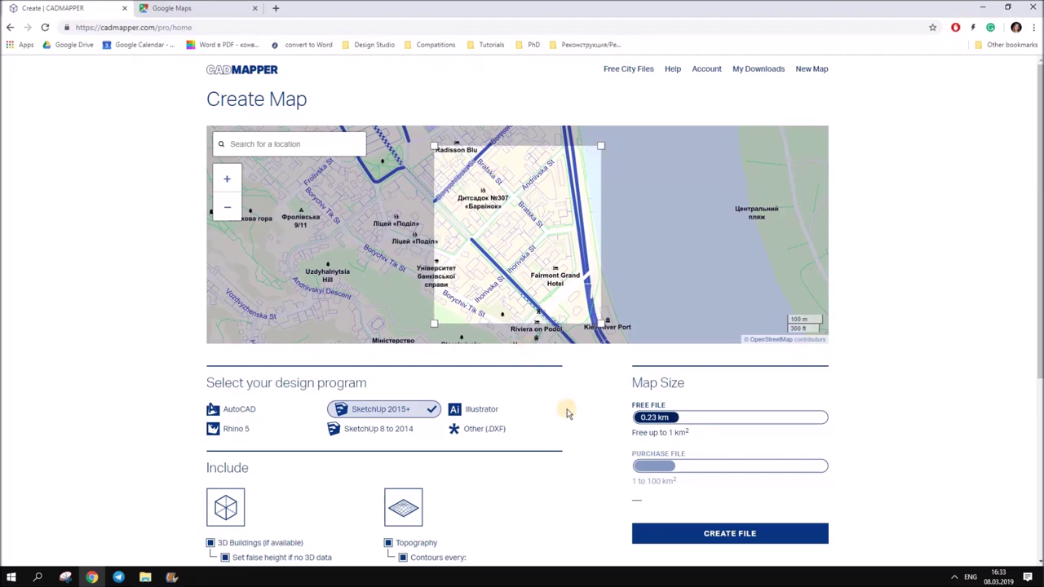
{"action": "left_click_drag", "start_coordinate": [599, 147], "coordinate": [606, 148]}
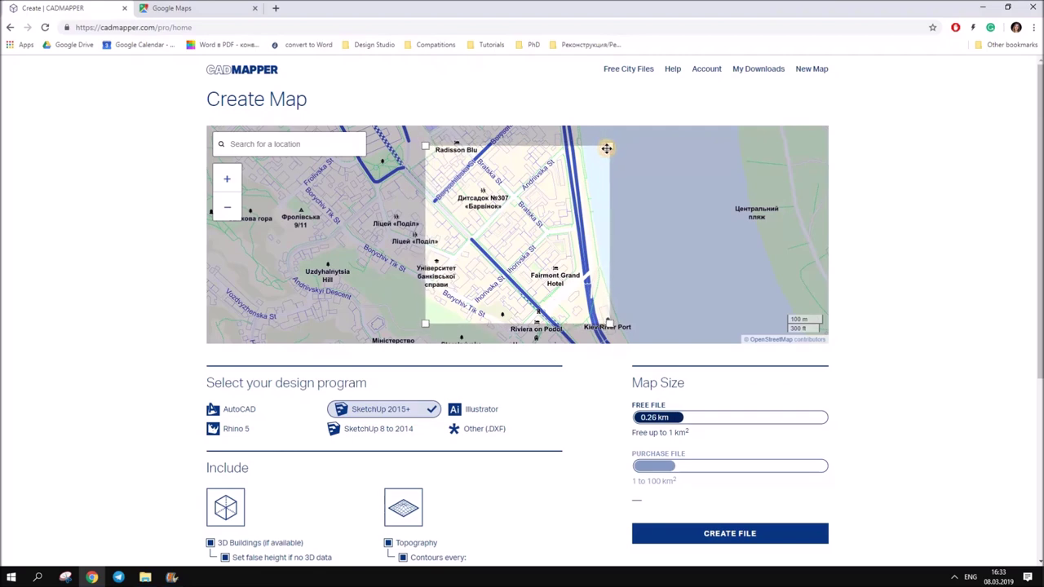
{"action": "left_click_drag", "start_coordinate": [1040, 140], "coordinate": [1040, 162]}
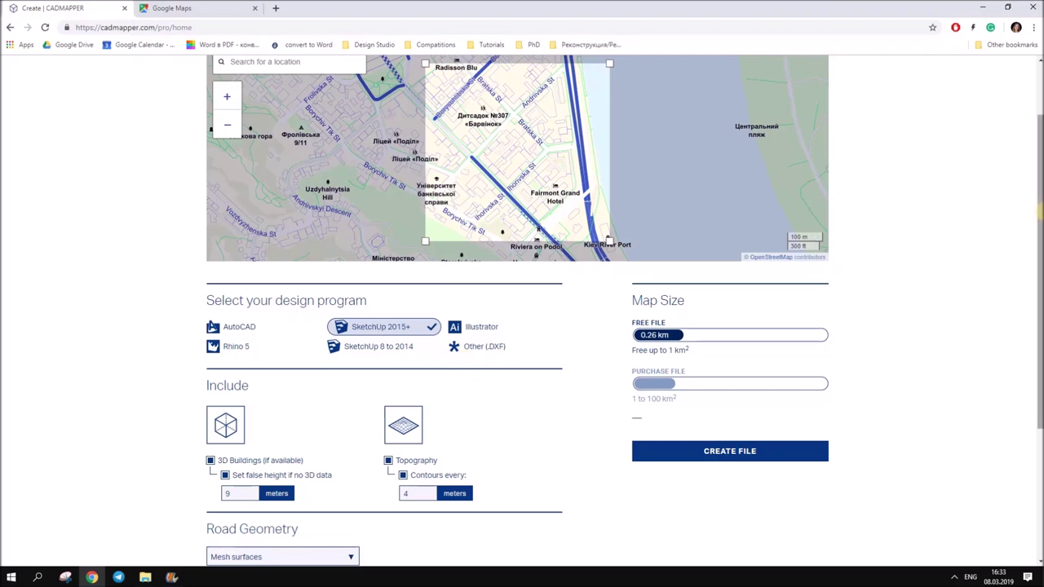
Step: Keep 3D Buildings on with a 9 m false height for buildings lacking data
{"action": "left_click_drag", "start_coordinate": [1040, 202], "coordinate": [1040, 287]}
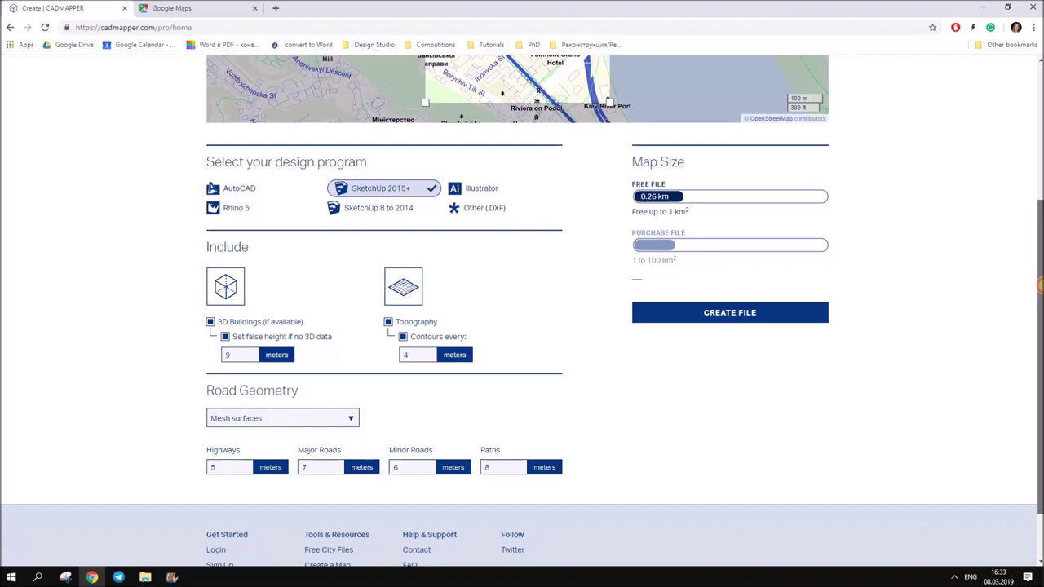
{"action": "left_click", "coordinate": [253, 324]}
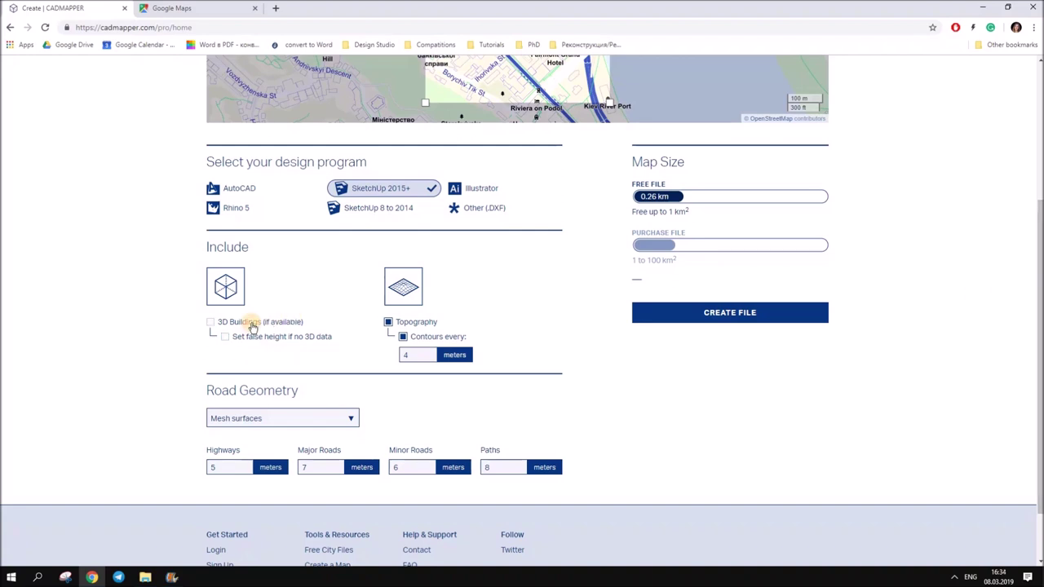
{"action": "left_click", "coordinate": [253, 324]}
{"action": "left_click", "coordinate": [250, 339]}
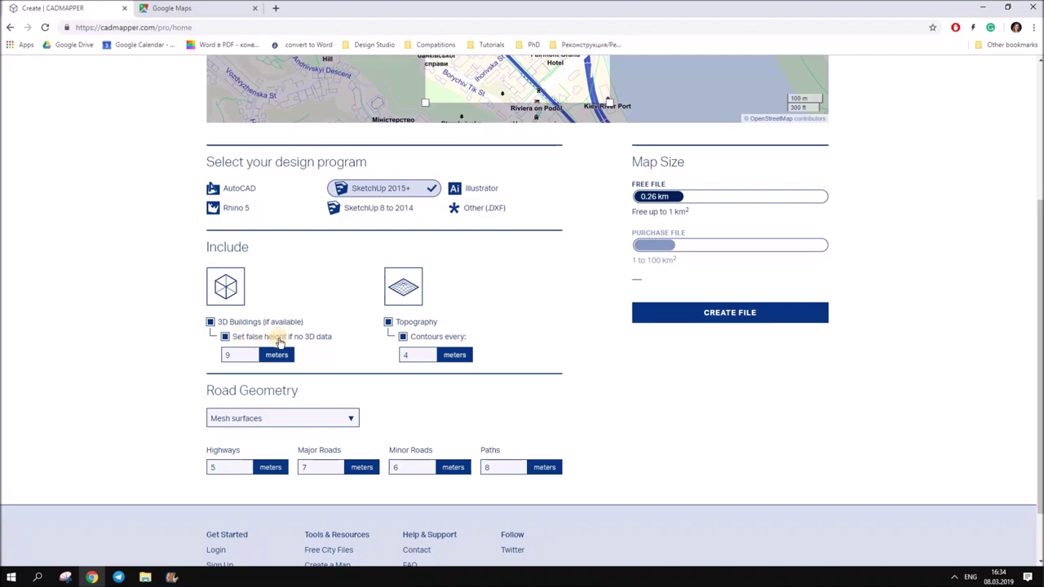
{"action": "scroll", "coordinate": [1040, 163], "scroll_direction": "up", "scroll_amount": 2}
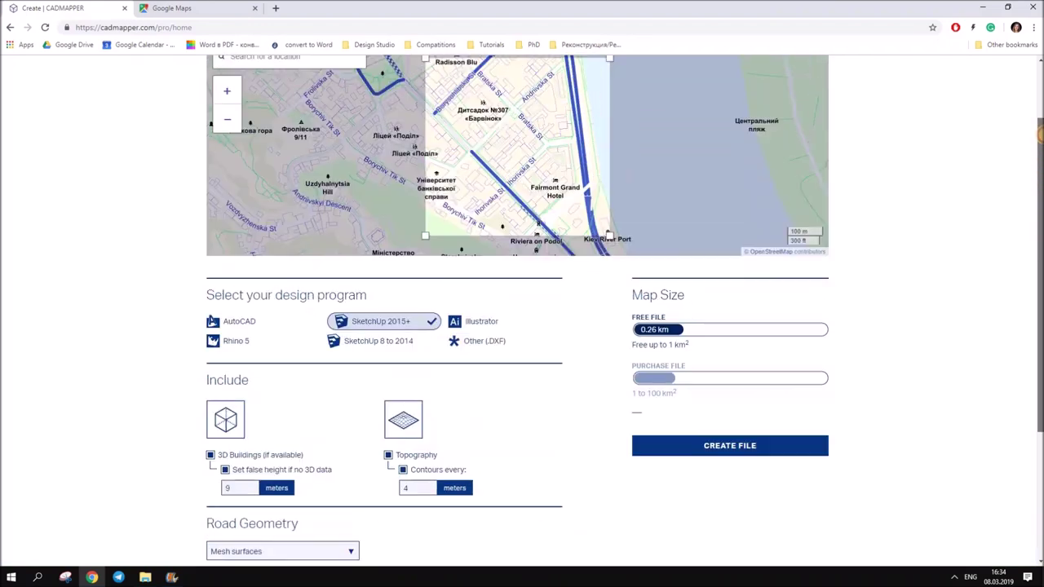
{"action": "scroll", "coordinate": [1040, 135], "scroll_direction": "down", "scroll_amount": 2}
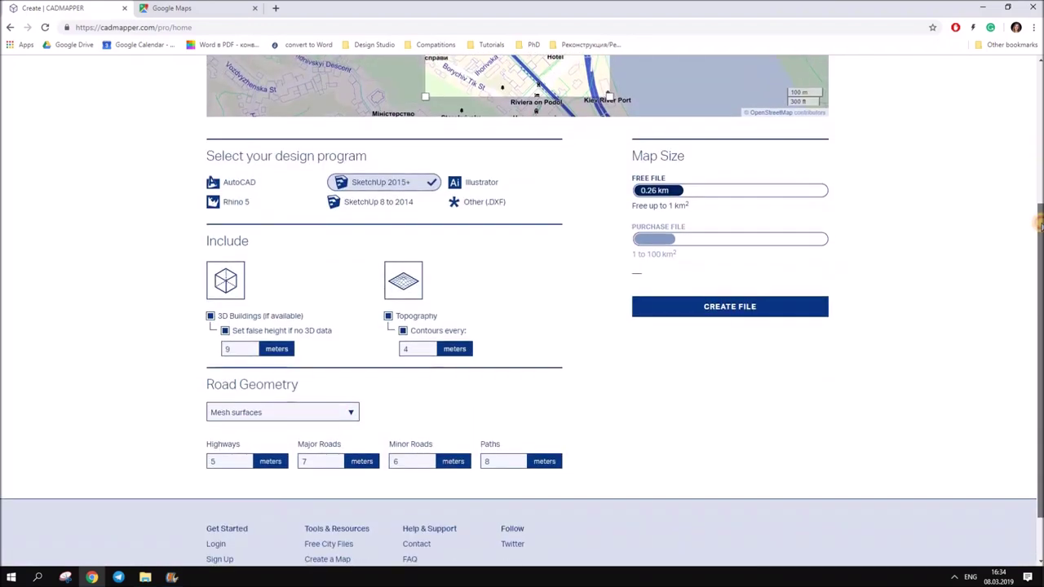
{"action": "left_click_drag", "start_coordinate": [249, 349], "coordinate": [169, 348]}
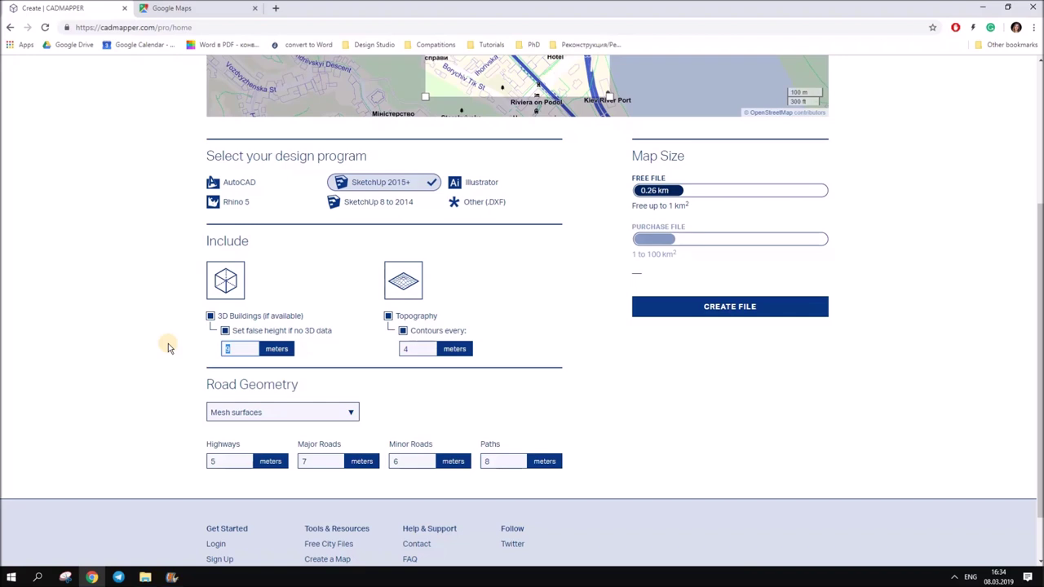
Step: Keep Topography enabled with a 4 m contour interval
{"action": "left_click_drag", "start_coordinate": [410, 349], "coordinate": [397, 348]}
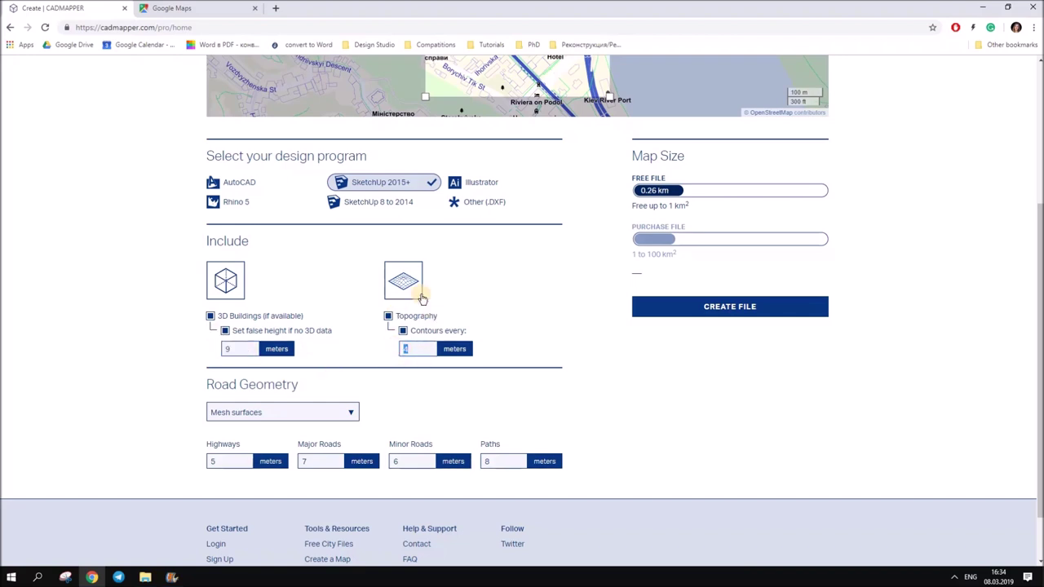
{"action": "left_click", "coordinate": [416, 317]}
{"action": "left_click", "coordinate": [416, 317]}
{"action": "scroll", "coordinate": [801, 265], "scroll_direction": "up", "scroll_amount": 1}
{"action": "scroll", "coordinate": [802, 265], "scroll_direction": "down", "scroll_amount": 1}
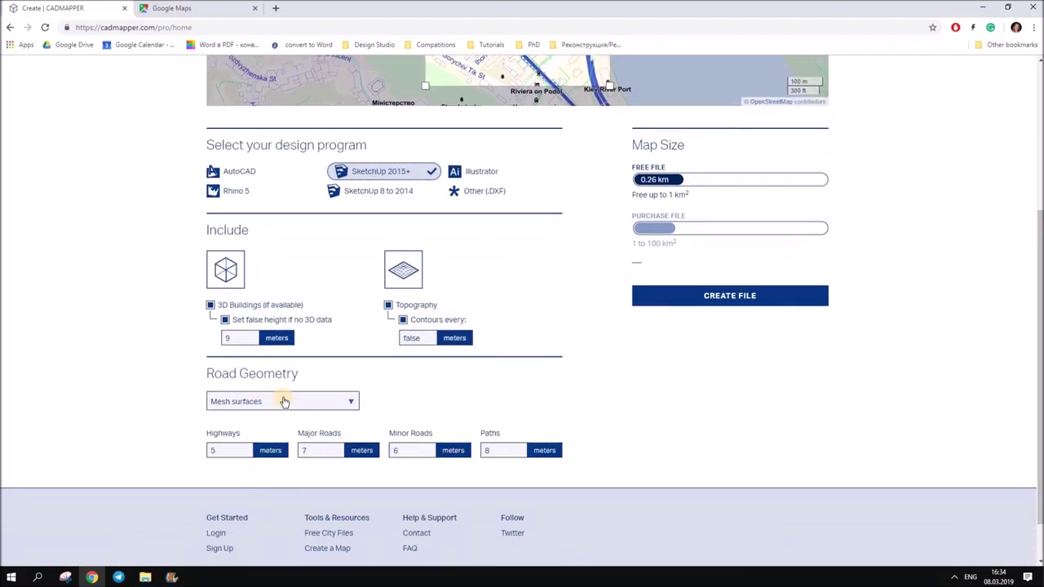
Step: Keep Mesh surfaces as the road geometry and generate the map file
{"action": "left_click", "coordinate": [297, 403]}
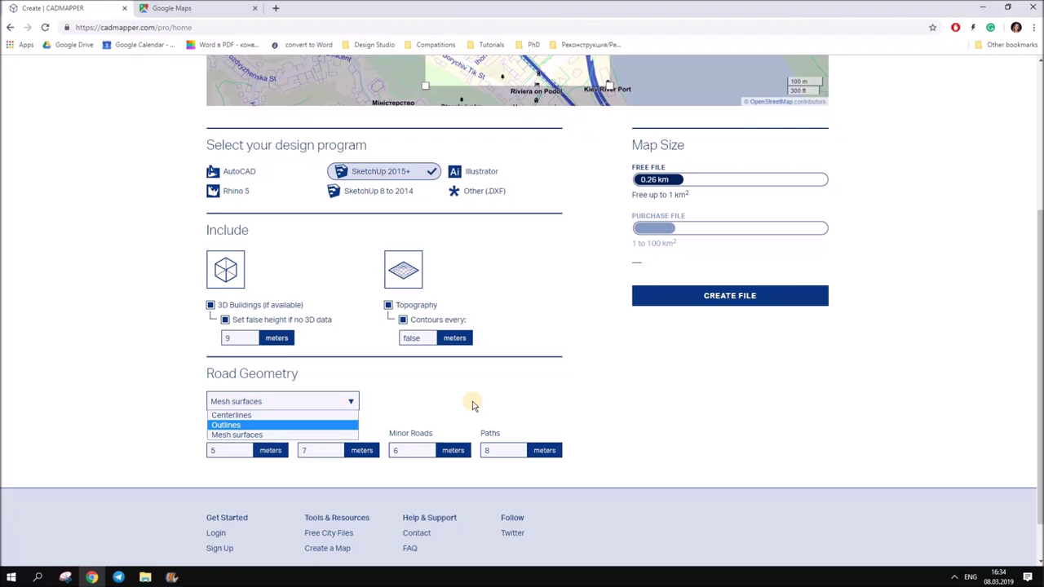
{"action": "left_click", "coordinate": [469, 460]}
{"action": "left_click", "coordinate": [400, 452]}
{"action": "double_click", "coordinate": [308, 450]}
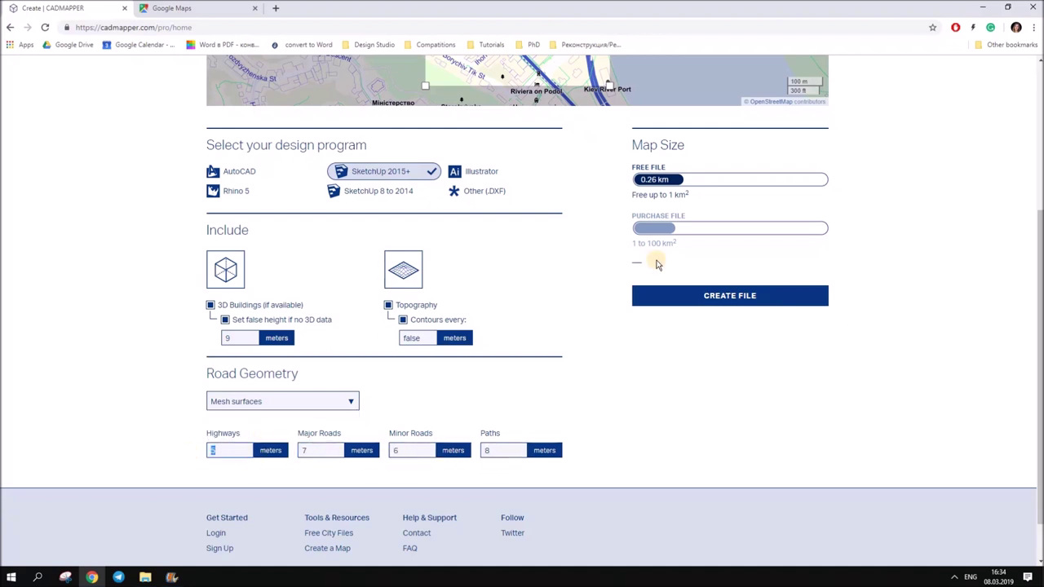
{"action": "scroll", "coordinate": [710, 296], "scroll_direction": "up", "scroll_amount": 1}
{"action": "left_click", "coordinate": [738, 318]}
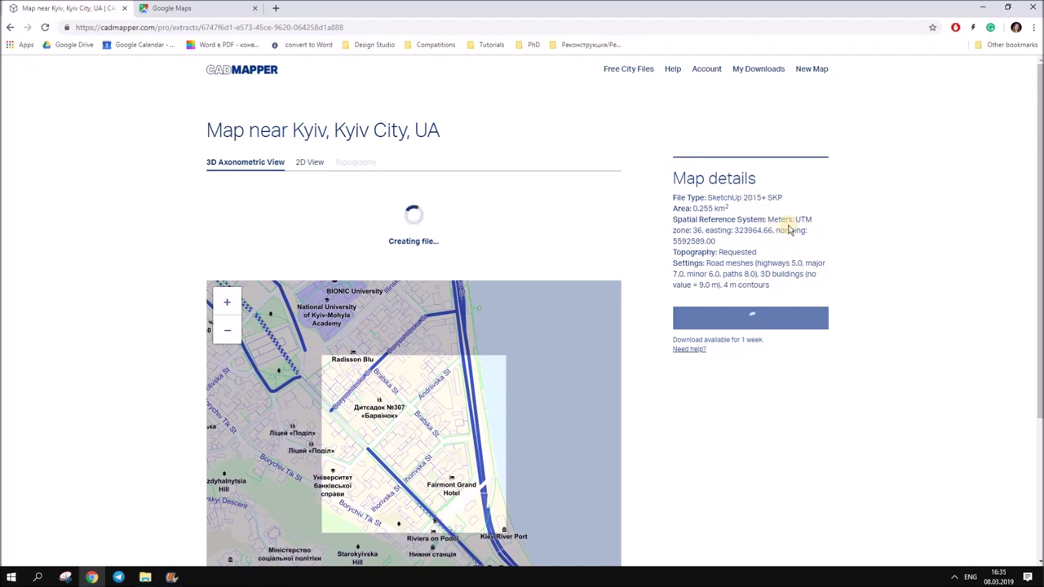
Step: Inspect the 3D axonometric preview and download the 556.2 KB Kyiv map zip
{"action": "left_click_drag", "start_coordinate": [682, 208], "coordinate": [720, 214]}
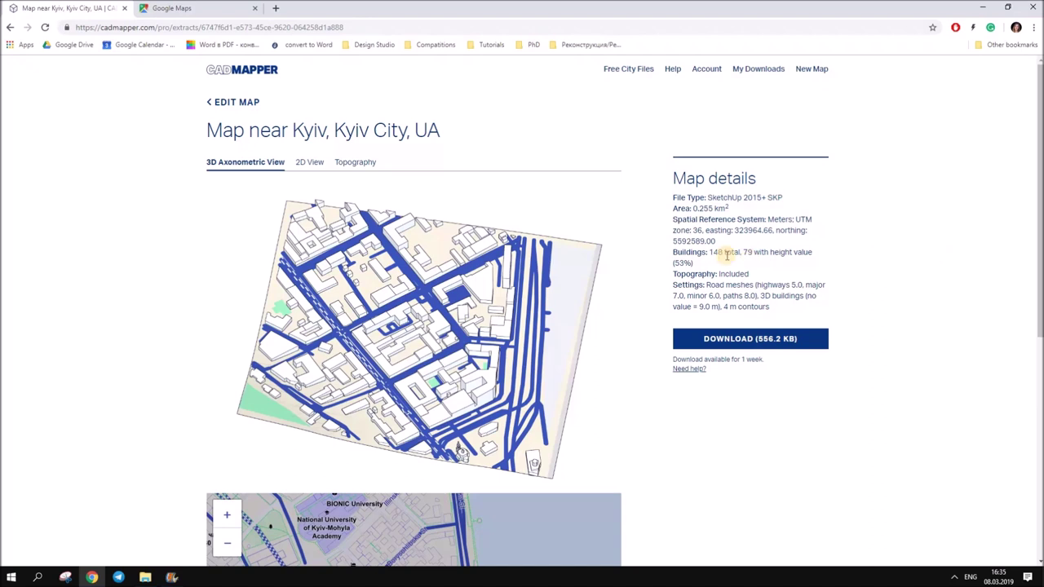
{"action": "left_click_drag", "start_coordinate": [1039, 237], "coordinate": [1040, 261]}
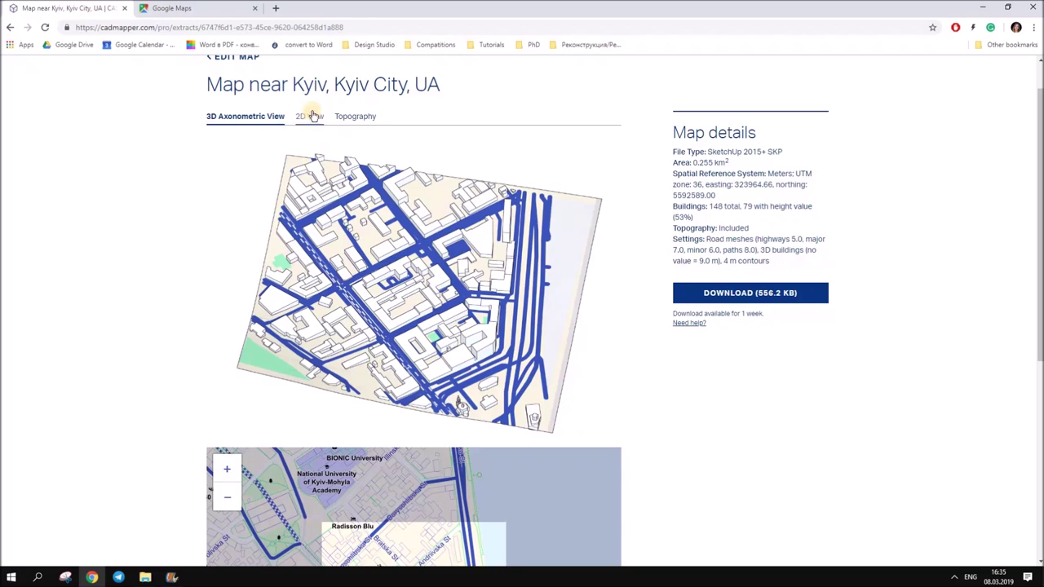
{"action": "scroll", "coordinate": [606, 384], "scroll_direction": "down", "scroll_amount": 3}
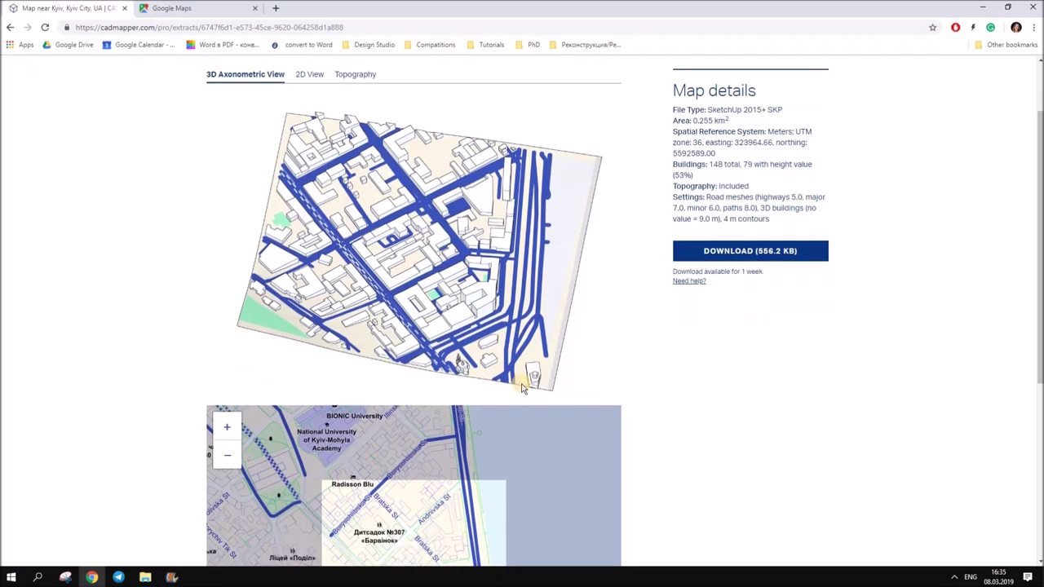
{"action": "scroll", "coordinate": [811, 345], "scroll_direction": "up", "scroll_amount": 2}
{"action": "scroll", "coordinate": [822, 336], "scroll_direction": "up", "scroll_amount": 1}
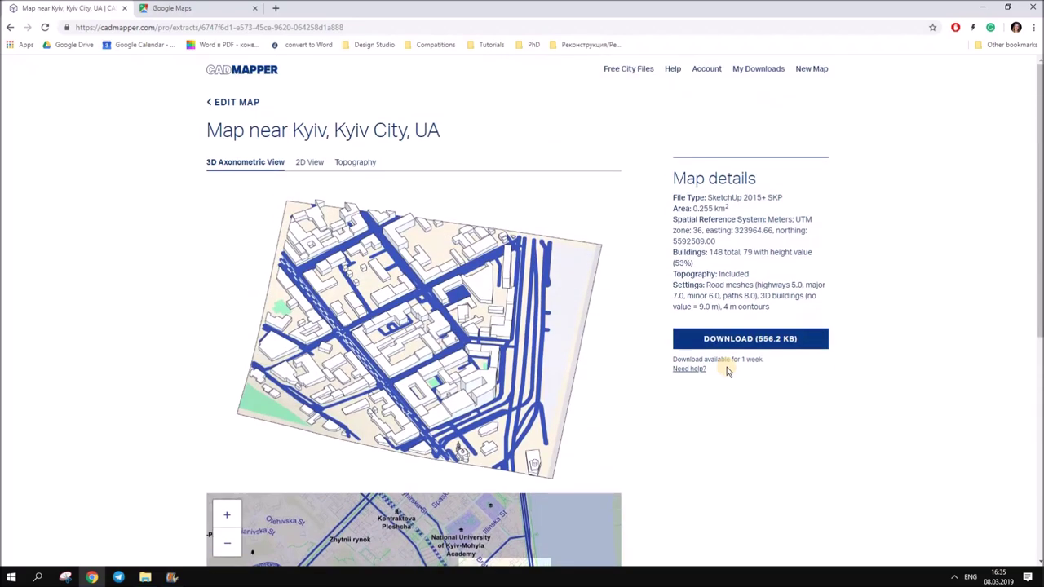
{"action": "left_click", "coordinate": [787, 341]}
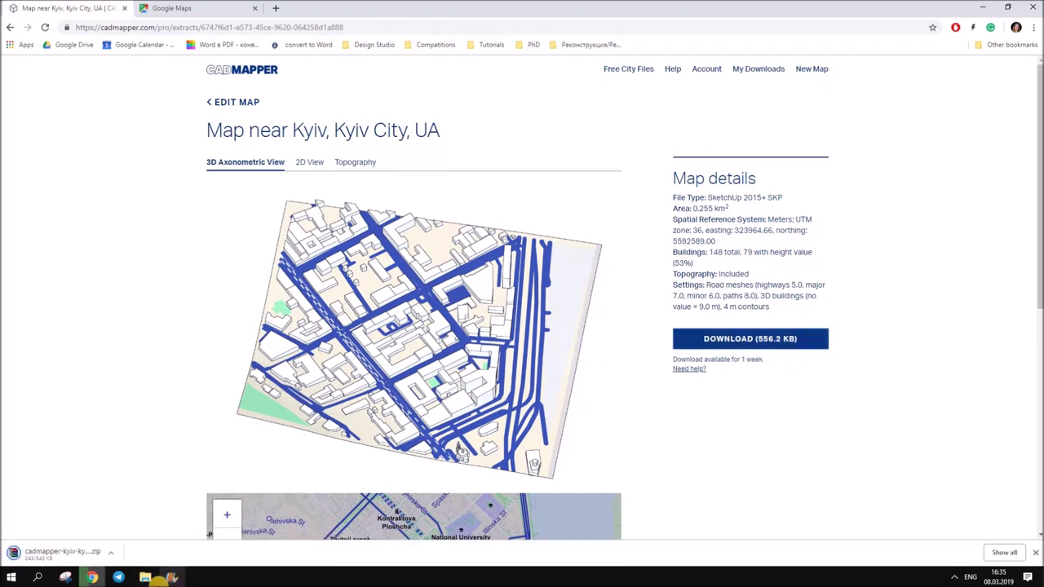
{"action": "mouse_move", "coordinate": [146, 577]}
{"action": "left_click", "coordinate": [139, 531]}
Step: Open cadmapper-kyiv-kyiv-city-ua.zip in WinRAR and launch its SketchUp model in SketchUp 2018
{"action": "double_click", "coordinate": [226, 152]}
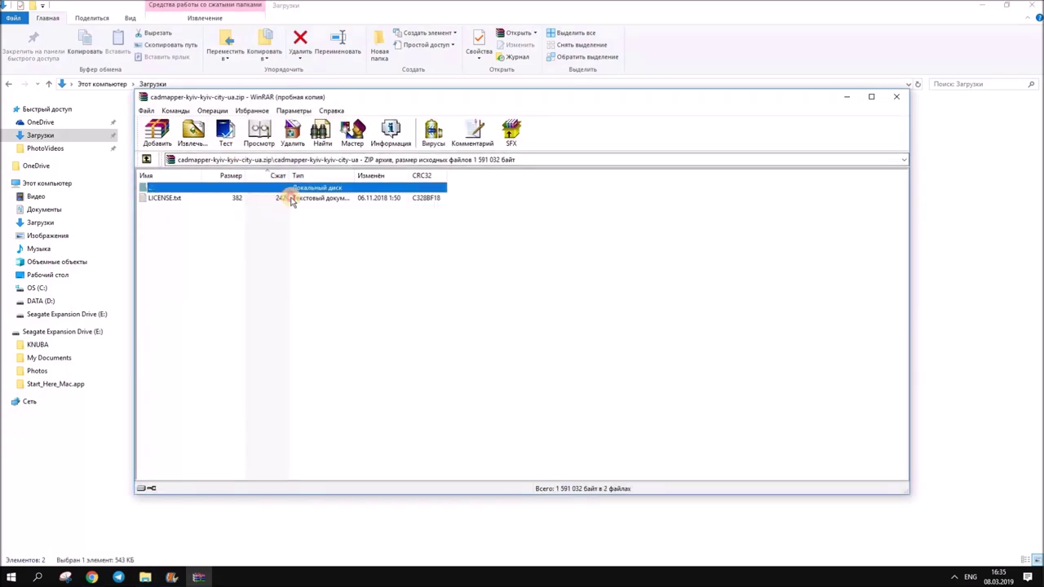
{"action": "left_click", "coordinate": [605, 254]}
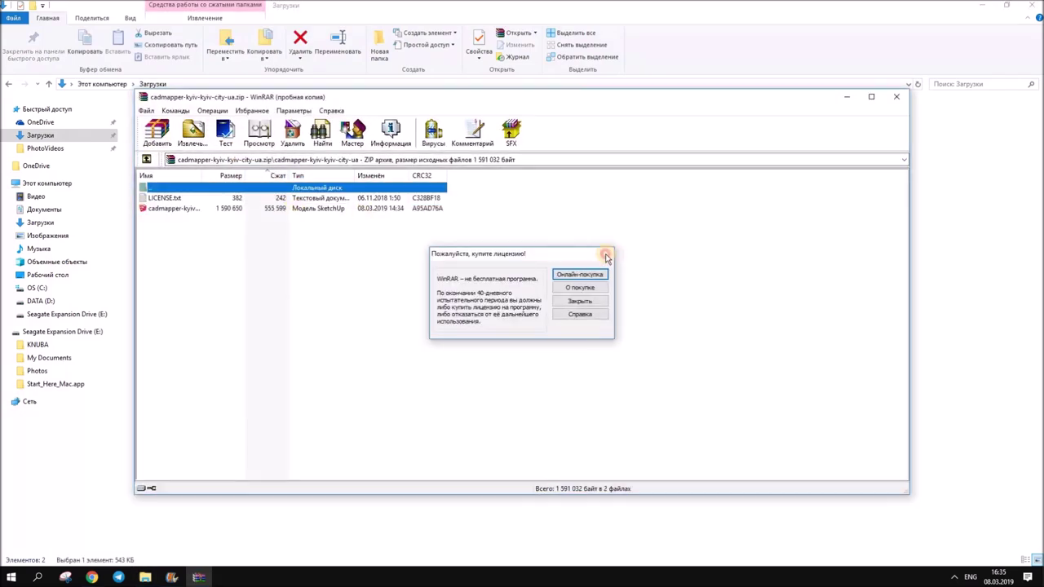
{"action": "left_click", "coordinate": [316, 211]}
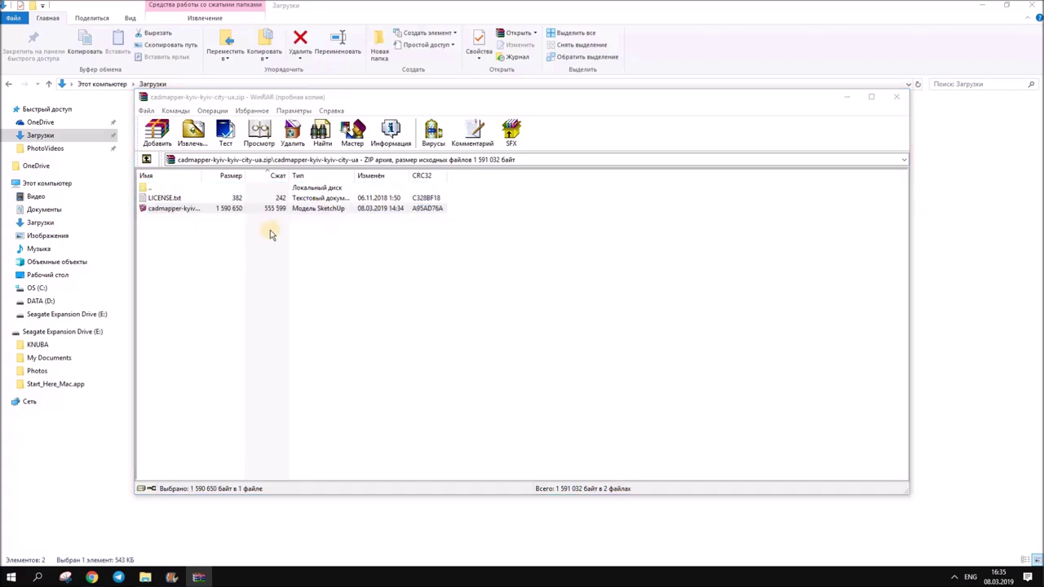
{"action": "left_click", "coordinate": [667, 466]}
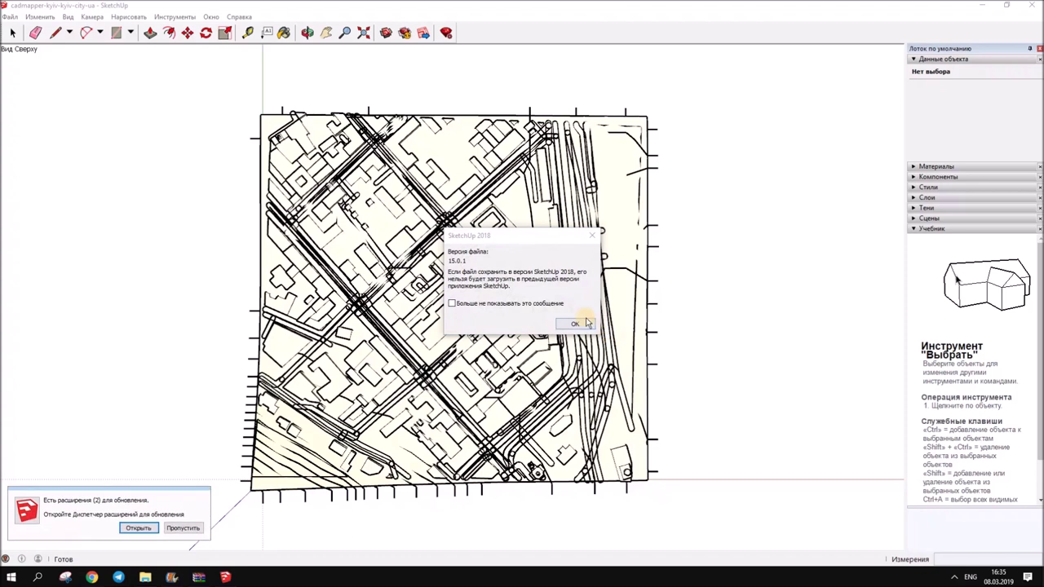
Step: Dismiss the file-version and extension-update notices, then orbit the Podil model into perspective
{"action": "left_click", "coordinate": [577, 324]}
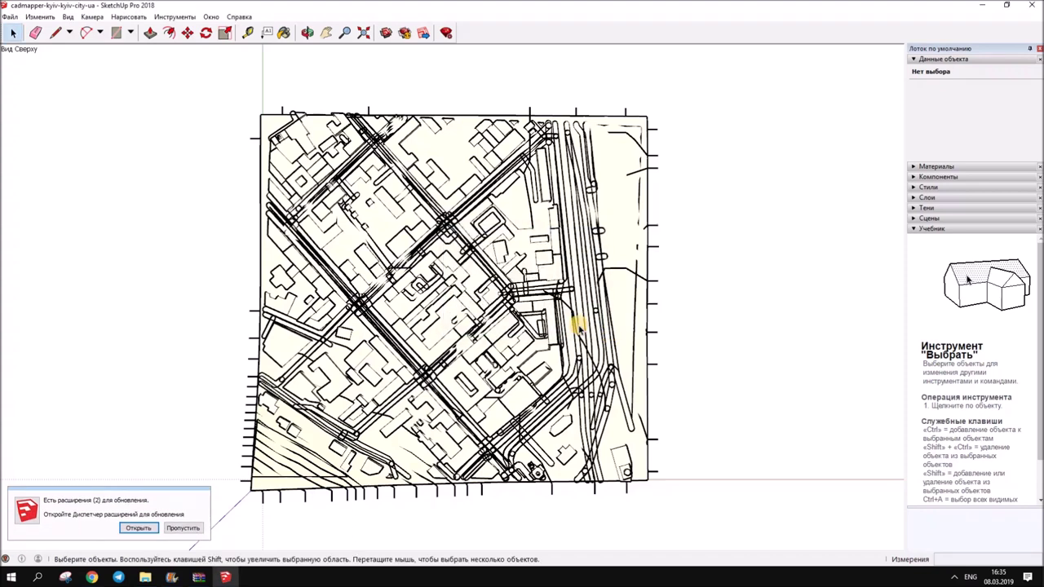
{"action": "left_click", "coordinate": [191, 530]}
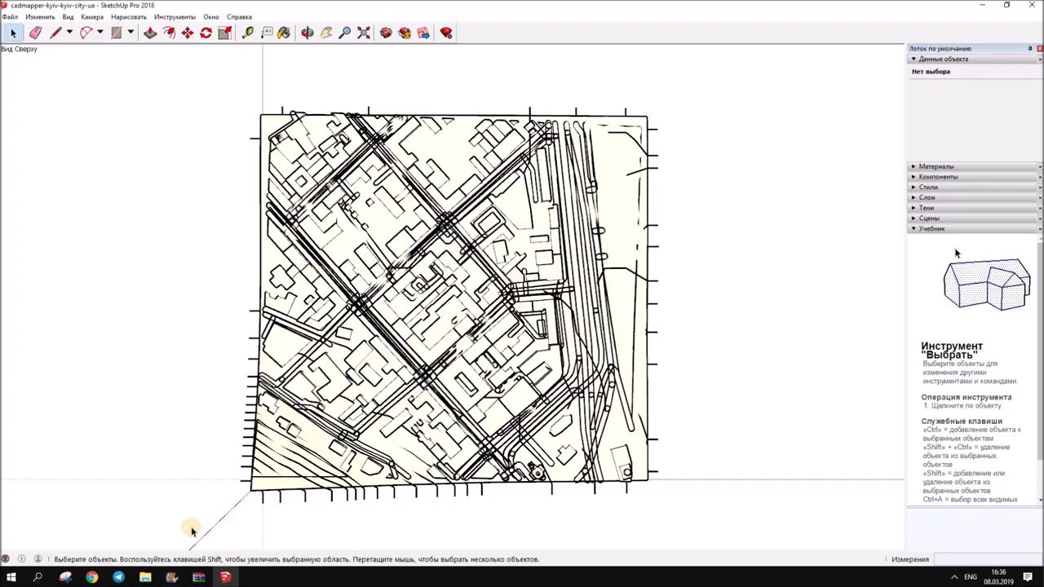
{"action": "left_click_drag", "start_coordinate": [448, 496], "coordinate": [426, 144]}
{"action": "mouse_move", "coordinate": [454, 424]}
{"action": "left_mouse_down"}
{"action": "mouse_move", "coordinate": [8, 436]}
{"action": "mouse_move", "coordinate": [116, 384]}
{"action": "mouse_move", "coordinate": [205, 392]}
{"action": "mouse_move", "coordinate": [285, 368]}
{"action": "mouse_move", "coordinate": [386, 394]}
{"action": "mouse_move", "coordinate": [372, 363]}
{"action": "left_mouse_up"}
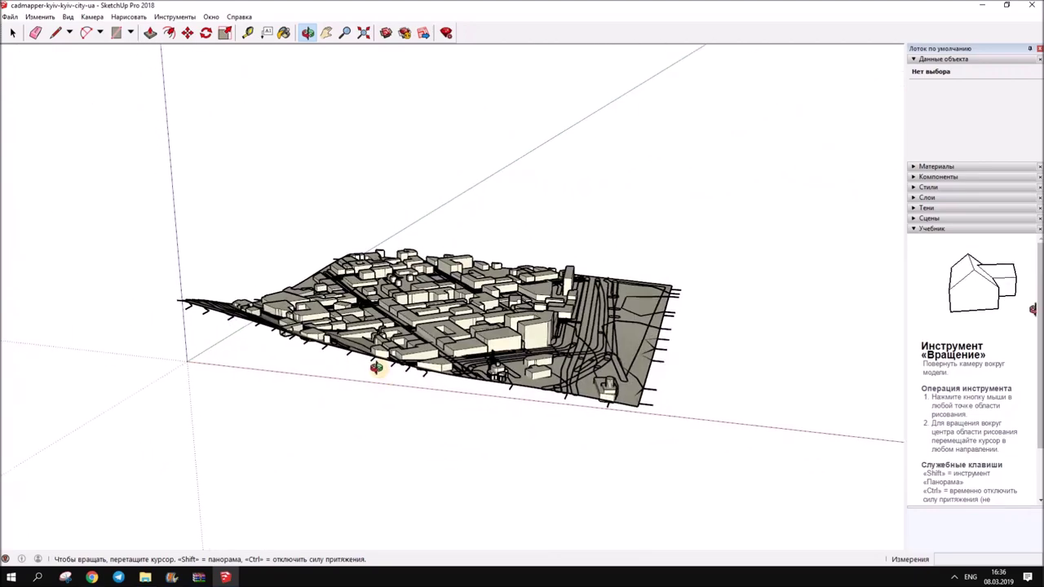
{"action": "key", "text": "space"}
{"action": "scroll", "coordinate": [466, 334], "scroll_direction": "up", "scroll_amount": 1}
{"action": "scroll", "coordinate": [499, 363], "scroll_direction": "up", "scroll_amount": 2}
{"action": "left_click_drag", "start_coordinate": [499, 363], "coordinate": [450, 454]}
{"action": "scroll", "coordinate": [447, 464], "scroll_direction": "up", "scroll_amount": 3}
{"action": "scroll", "coordinate": [444, 470], "scroll_direction": "up", "scroll_amount": 2}
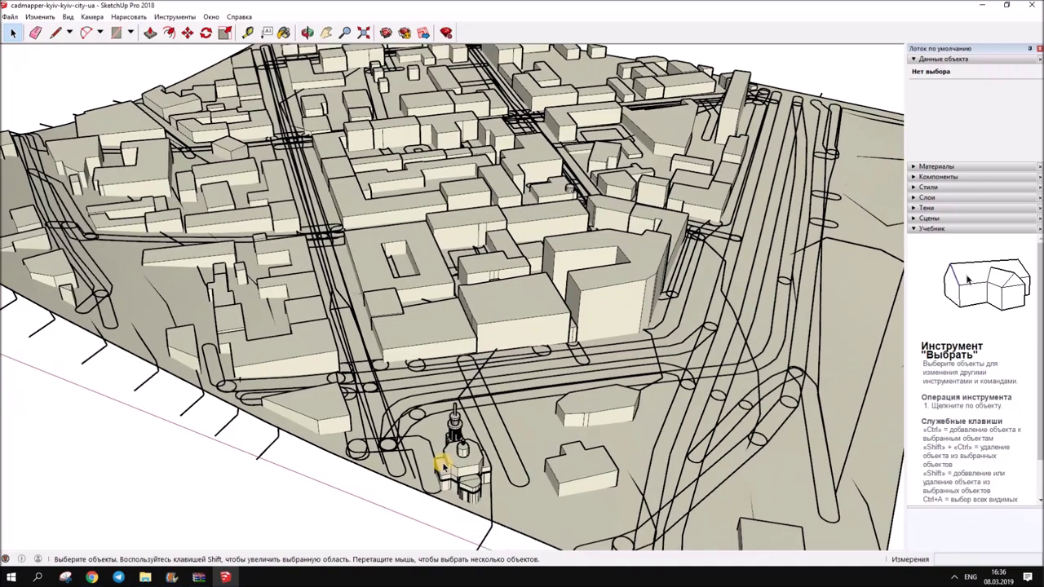
{"action": "scroll", "coordinate": [442, 461], "scroll_direction": "up", "scroll_amount": 2}
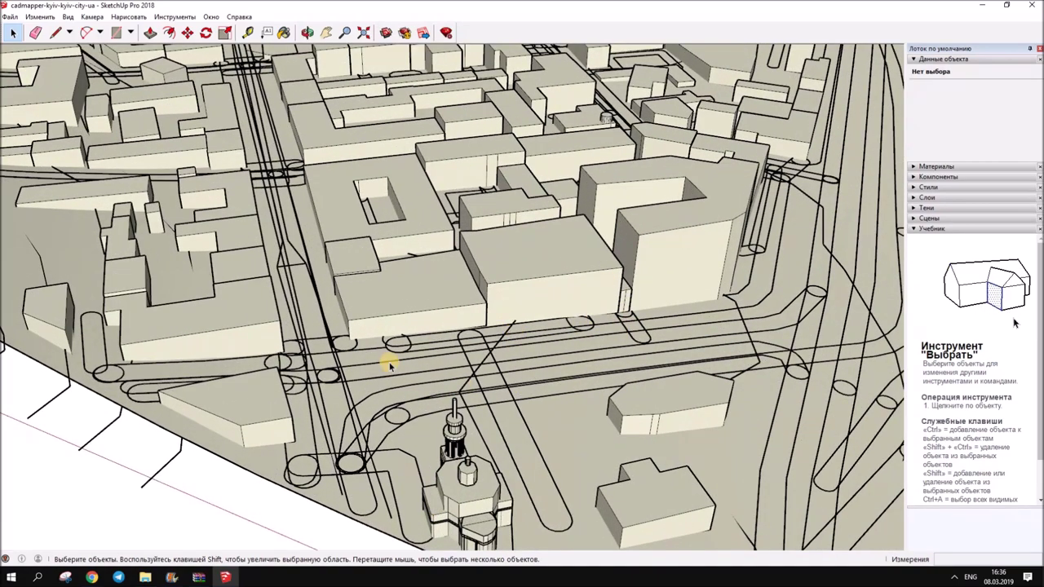
{"action": "left_click_drag", "start_coordinate": [514, 334], "coordinate": [431, 298]}
{"action": "scroll", "coordinate": [430, 323], "scroll_direction": "up", "scroll_amount": 2}
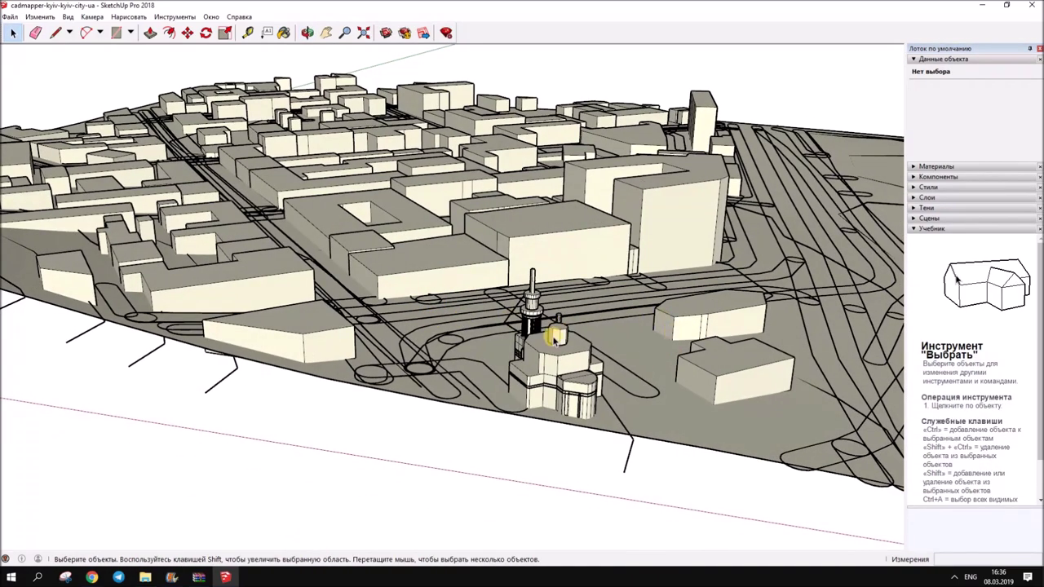
{"action": "left_click_drag", "start_coordinate": [554, 339], "coordinate": [624, 310]}
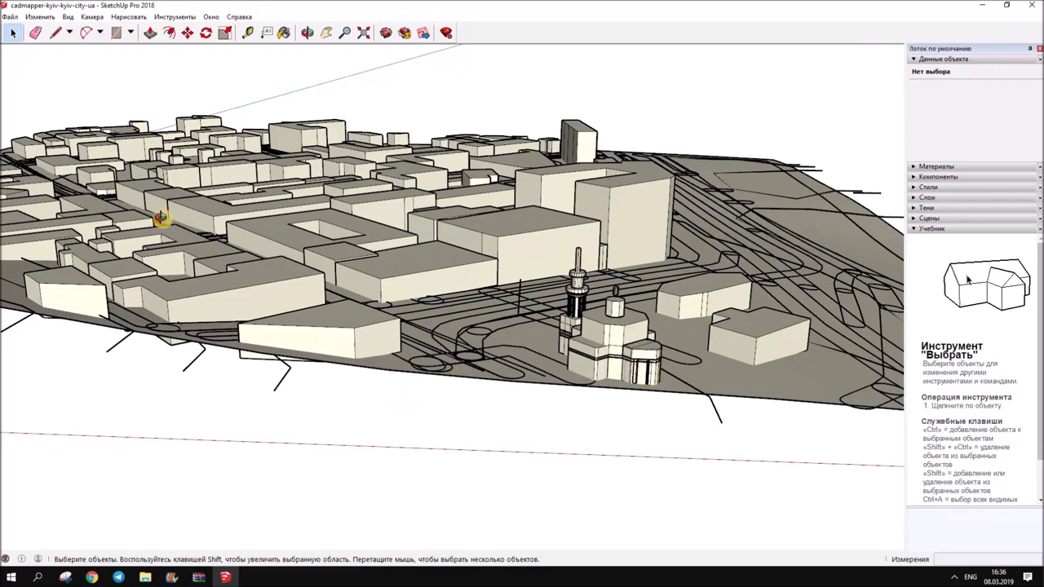
{"action": "scroll", "coordinate": [163, 220], "scroll_direction": "up", "scroll_amount": 3}
{"action": "mouse_move", "coordinate": [217, 341]}
{"action": "left_mouse_down"}
{"action": "mouse_move", "coordinate": [345, 340]}
{"action": "mouse_move", "coordinate": [408, 320]}
{"action": "left_mouse_up"}
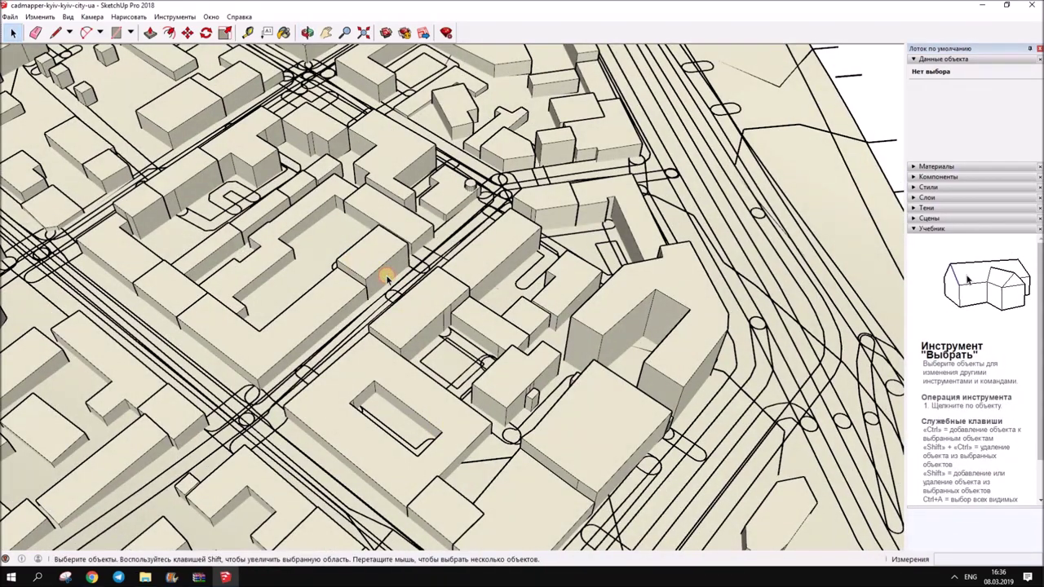
{"action": "left_click_drag", "start_coordinate": [387, 277], "coordinate": [219, 114]}
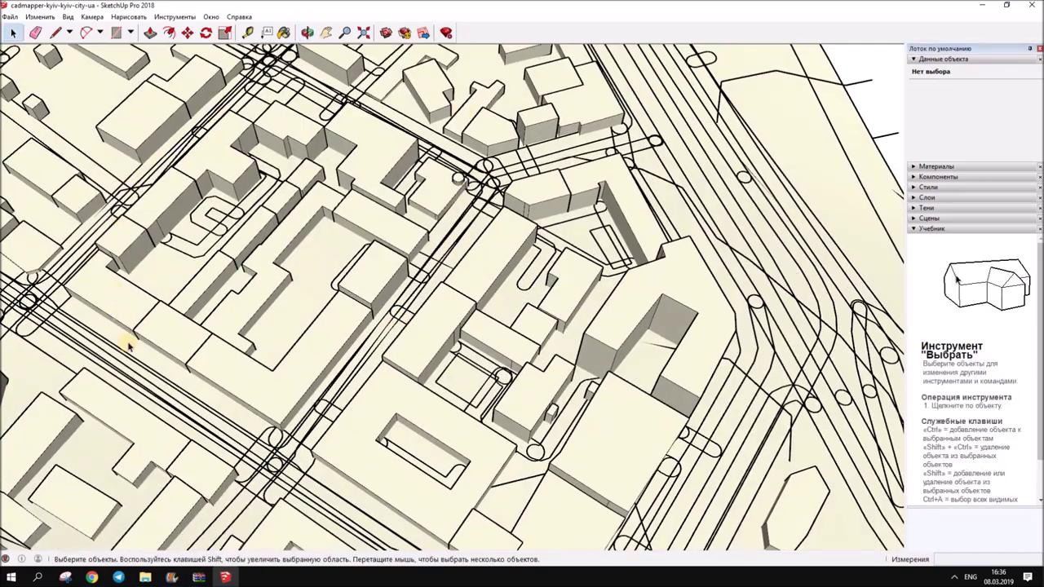
{"action": "mouse_move", "coordinate": [375, 320]}
{"action": "left_mouse_down"}
{"action": "mouse_move", "coordinate": [236, 191]}
{"action": "mouse_move", "coordinate": [563, 299]}
{"action": "mouse_move", "coordinate": [109, 303]}
{"action": "mouse_move", "coordinate": [373, 366]}
{"action": "left_mouse_up"}
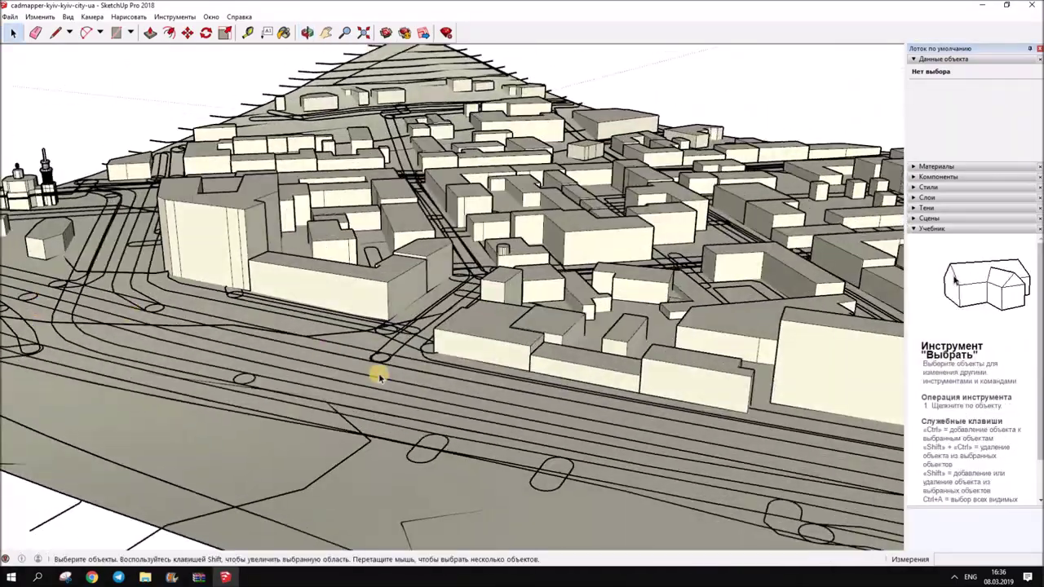
{"action": "mouse_move", "coordinate": [491, 354]}
{"action": "left_mouse_down"}
{"action": "mouse_move", "coordinate": [177, 266]}
{"action": "mouse_move", "coordinate": [624, 273]}
{"action": "left_mouse_up"}
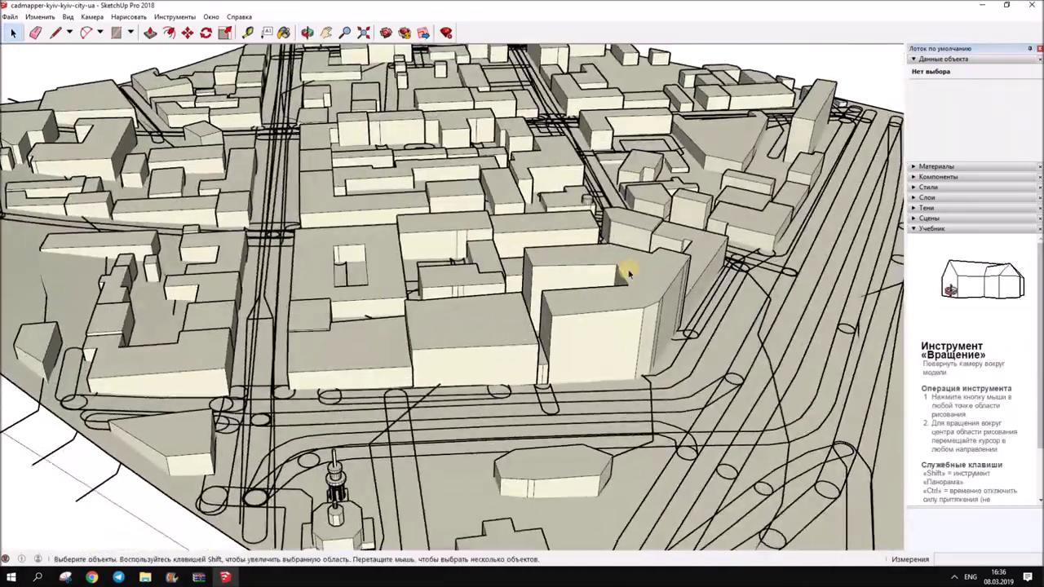
{"action": "scroll", "coordinate": [625, 400], "scroll_direction": "down", "scroll_amount": 3}
{"action": "scroll", "coordinate": [525, 289], "scroll_direction": "down", "scroll_amount": 2}
{"action": "left_click_drag", "start_coordinate": [524, 288], "coordinate": [705, 308]}
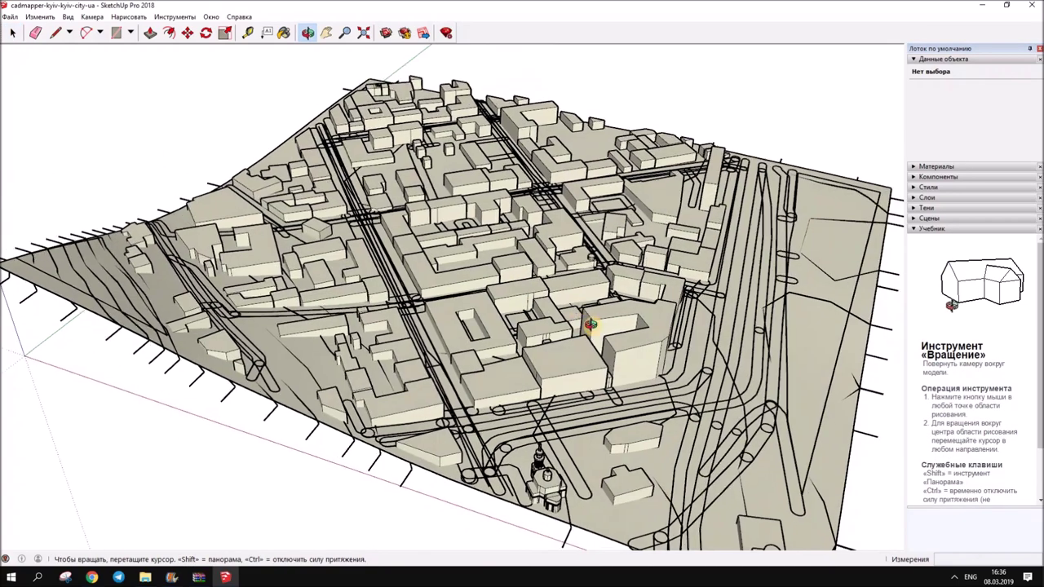
{"action": "scroll", "coordinate": [507, 379], "scroll_direction": "up", "scroll_amount": 2}
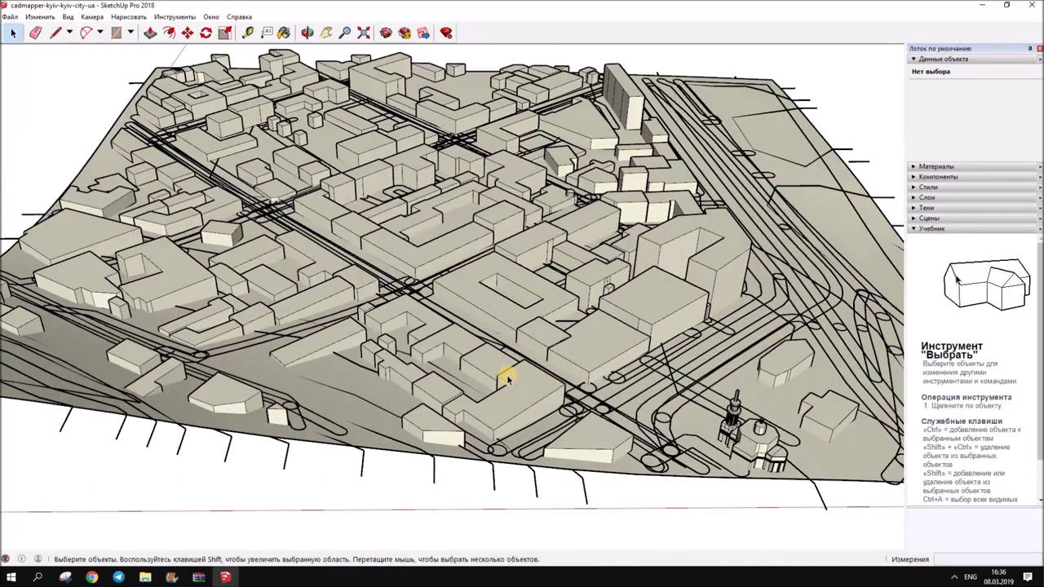
{"action": "mouse_move", "coordinate": [657, 332]}
{"action": "left_mouse_down"}
{"action": "mouse_move", "coordinate": [393, 307]}
{"action": "mouse_move", "coordinate": [509, 234]}
{"action": "mouse_move", "coordinate": [413, 298]}
{"action": "mouse_move", "coordinate": [185, 296]}
{"action": "left_mouse_up"}
{"action": "left_click_drag", "start_coordinate": [361, 290], "coordinate": [270, 302]}
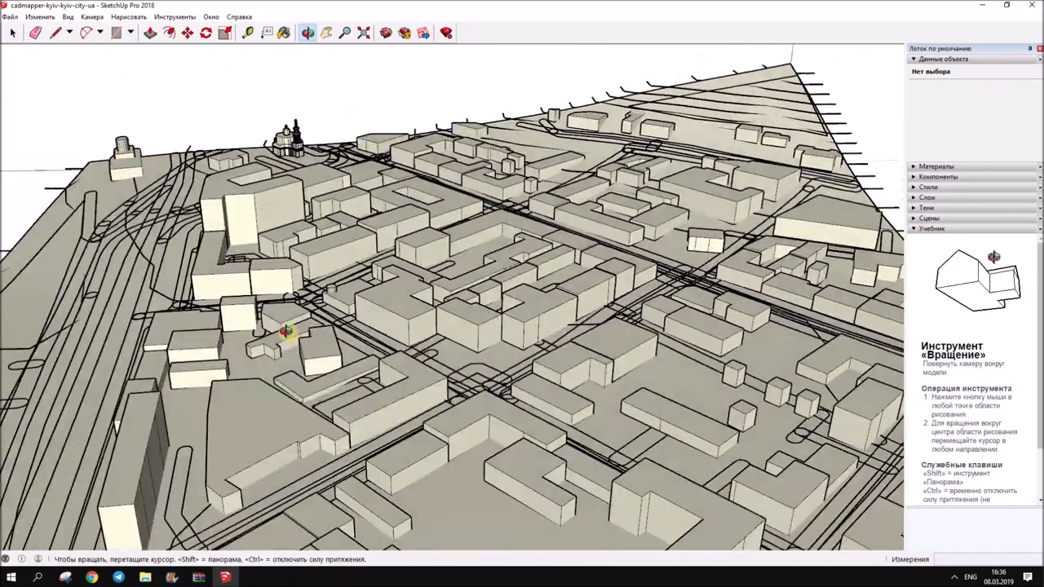
{"action": "mouse_move", "coordinate": [270, 302]}
{"action": "left_mouse_down"}
{"action": "mouse_move", "coordinate": [233, 280]}
{"action": "mouse_move", "coordinate": [595, 299]}
{"action": "left_mouse_up"}
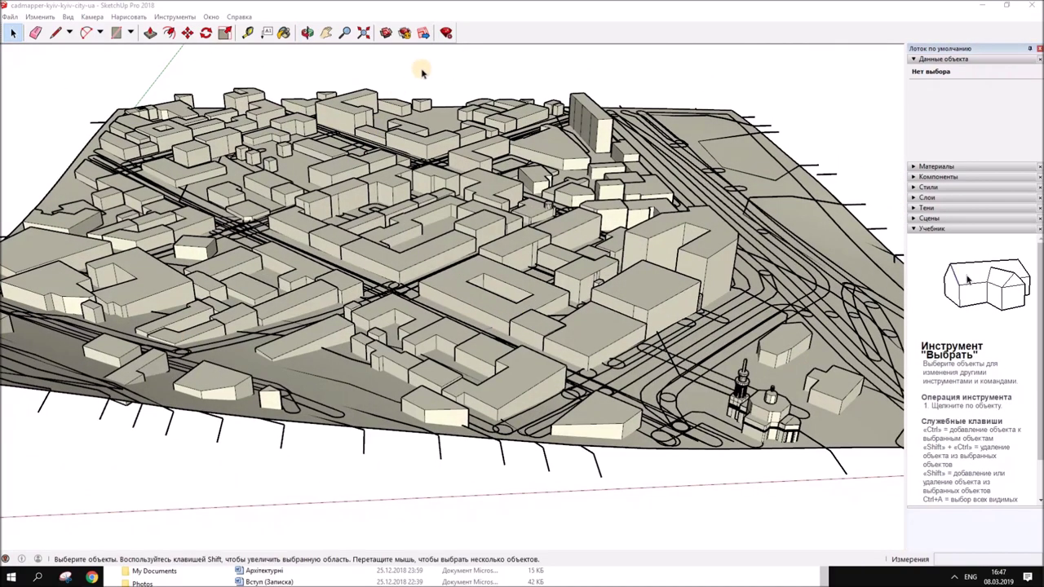
{"action": "left_click_drag", "start_coordinate": [418, 74], "coordinate": [568, 306]}
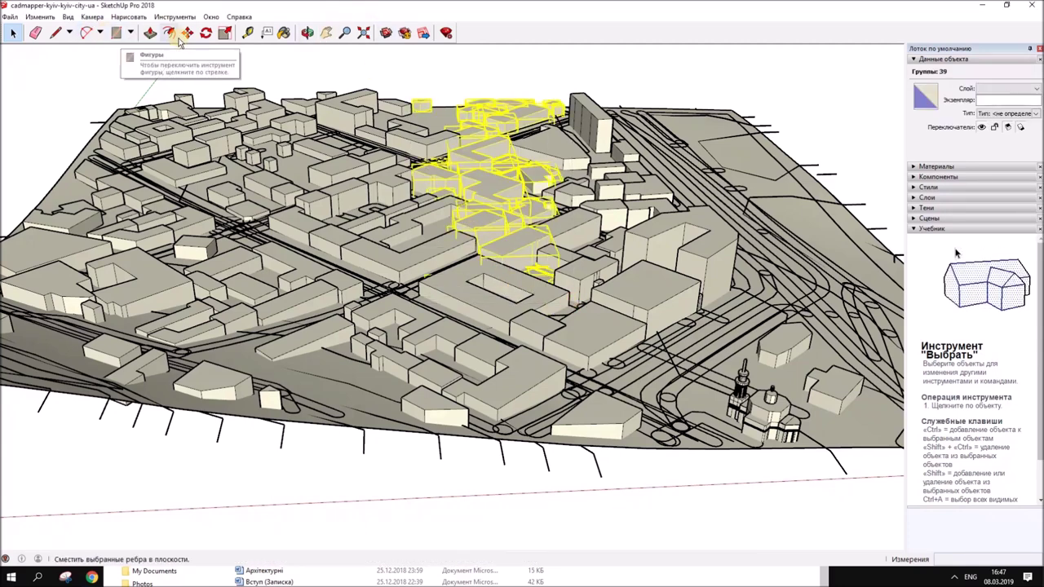
Step: Select the central building groups and open the middle building's group for editing
{"action": "left_click", "coordinate": [150, 33]}
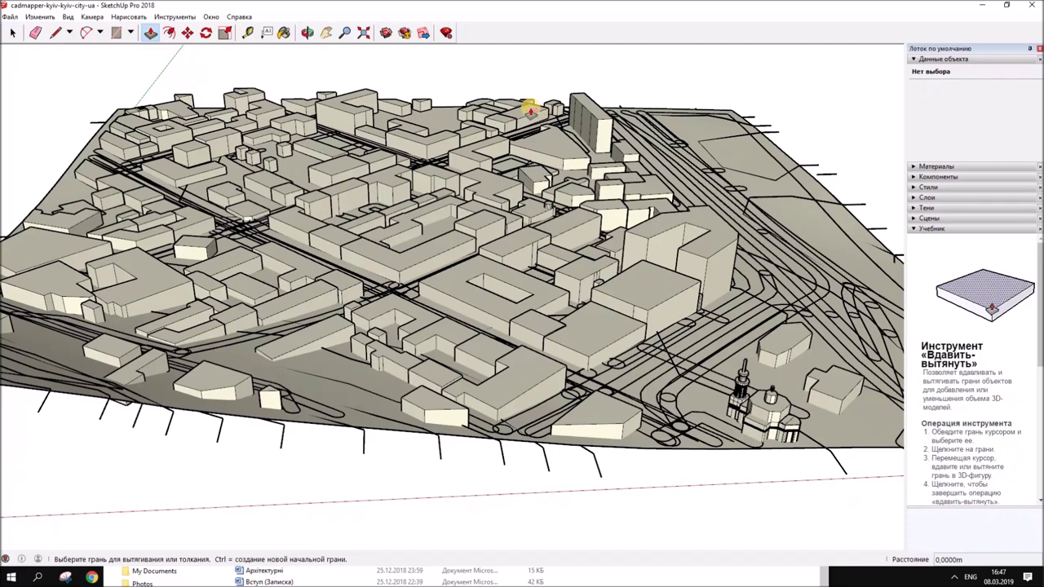
{"action": "key", "text": "space"}
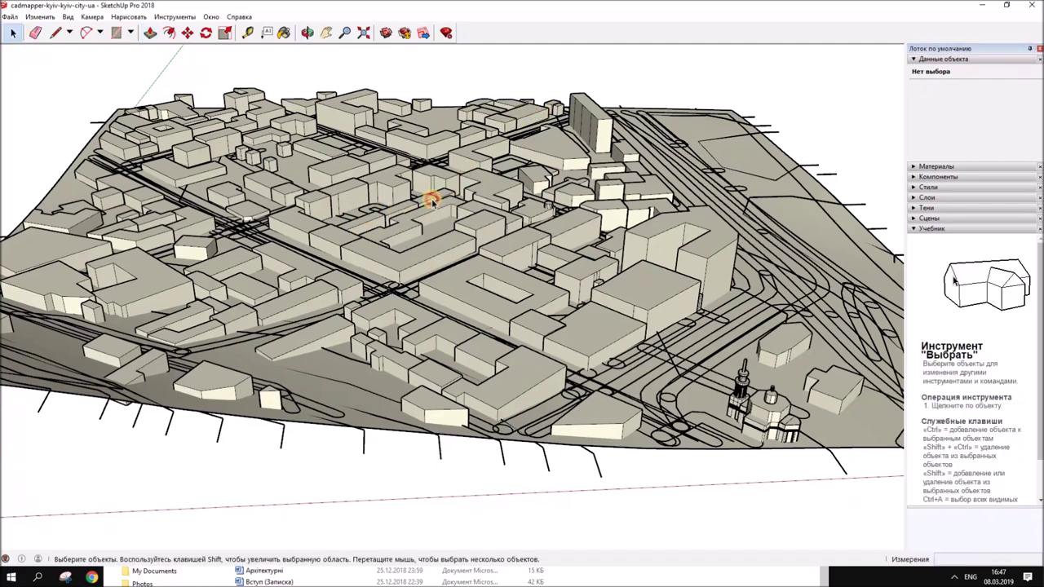
{"action": "left_click_drag", "start_coordinate": [389, 156], "coordinate": [462, 249]}
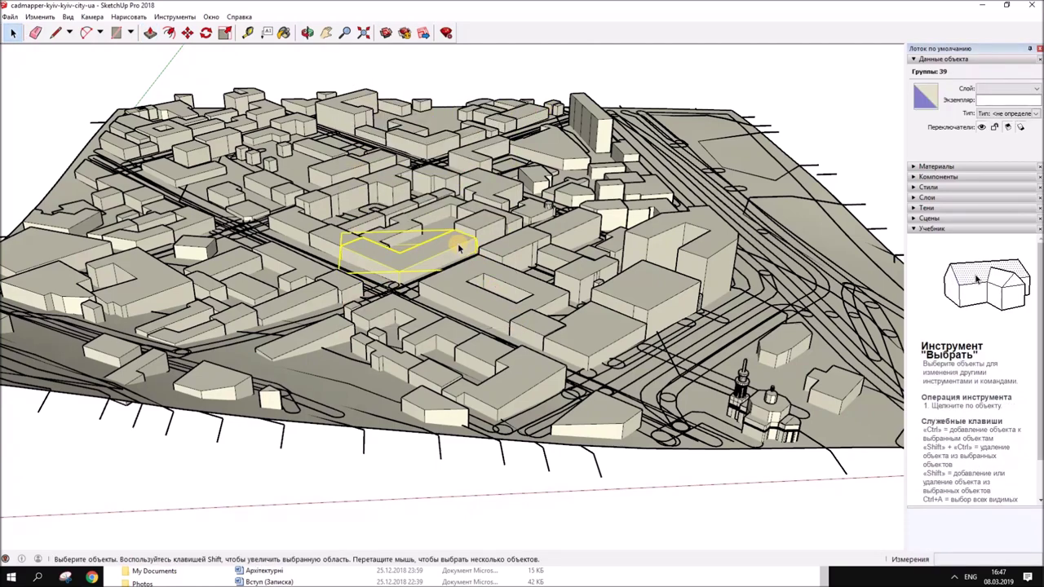
{"action": "double_click", "coordinate": [460, 247]}
Step: Push/pull the building's roof face up 12.1168 m
{"action": "key", "text": "p"}
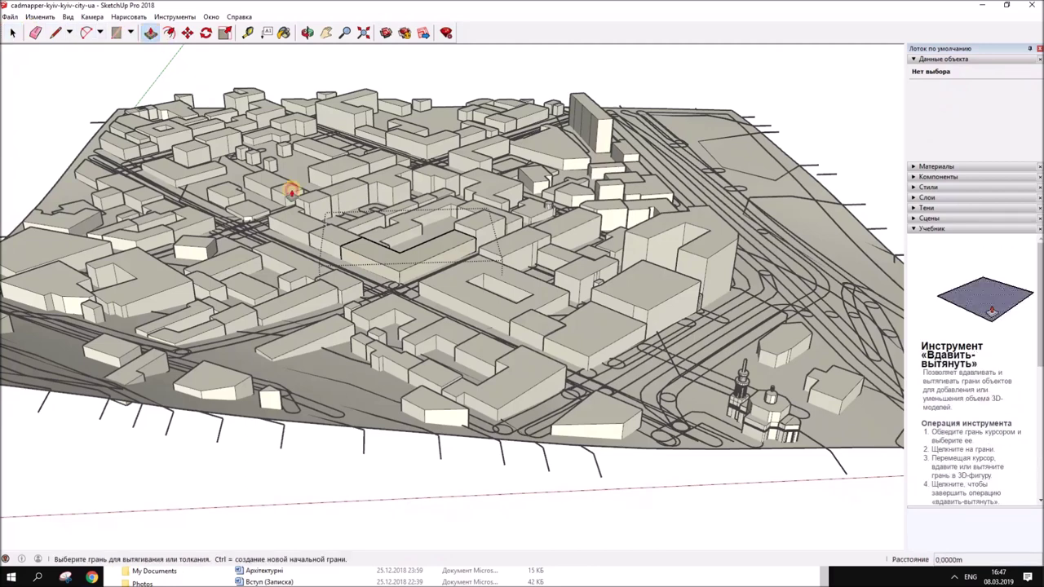
{"action": "left_click", "coordinate": [431, 235]}
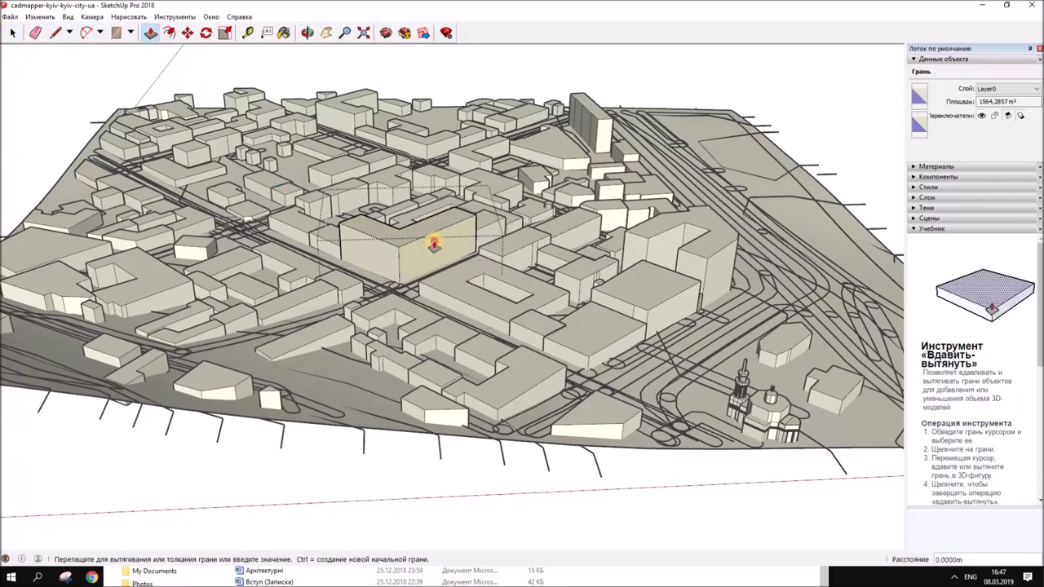
{"action": "left_click", "coordinate": [398, 259]}
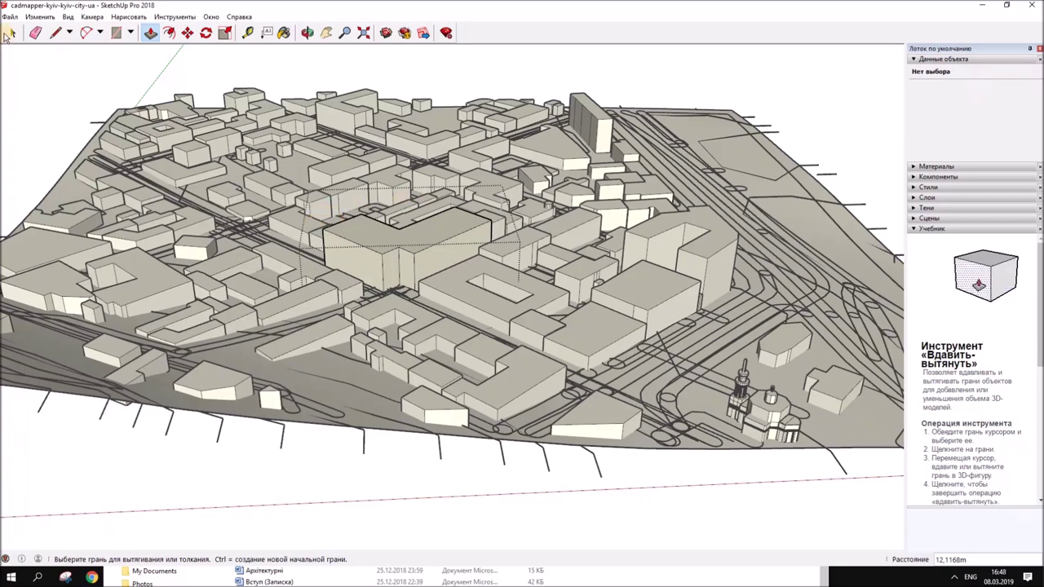
{"action": "left_click", "coordinate": [10, 32]}
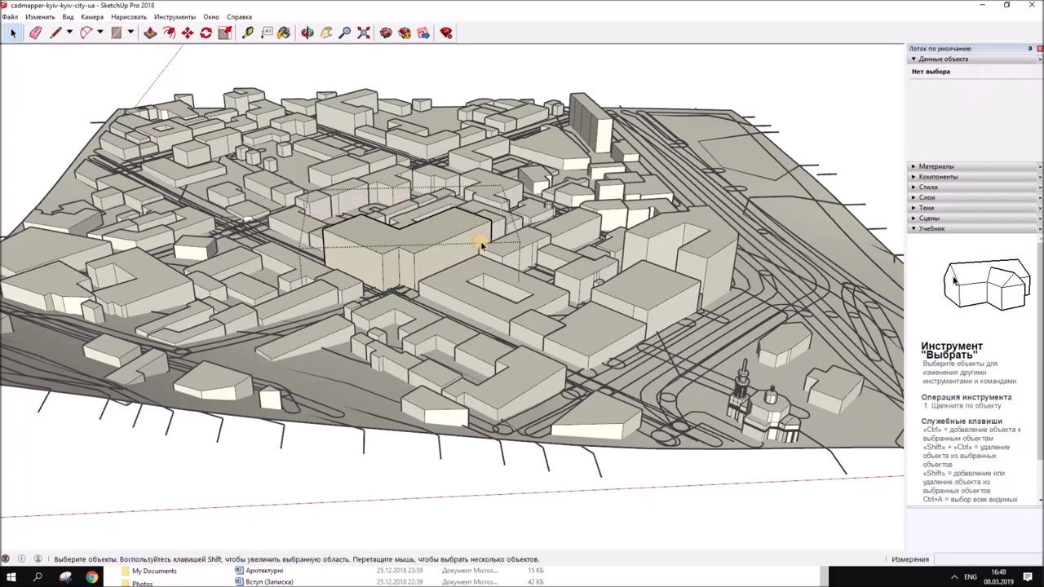
{"action": "left_click", "coordinate": [150, 33]}
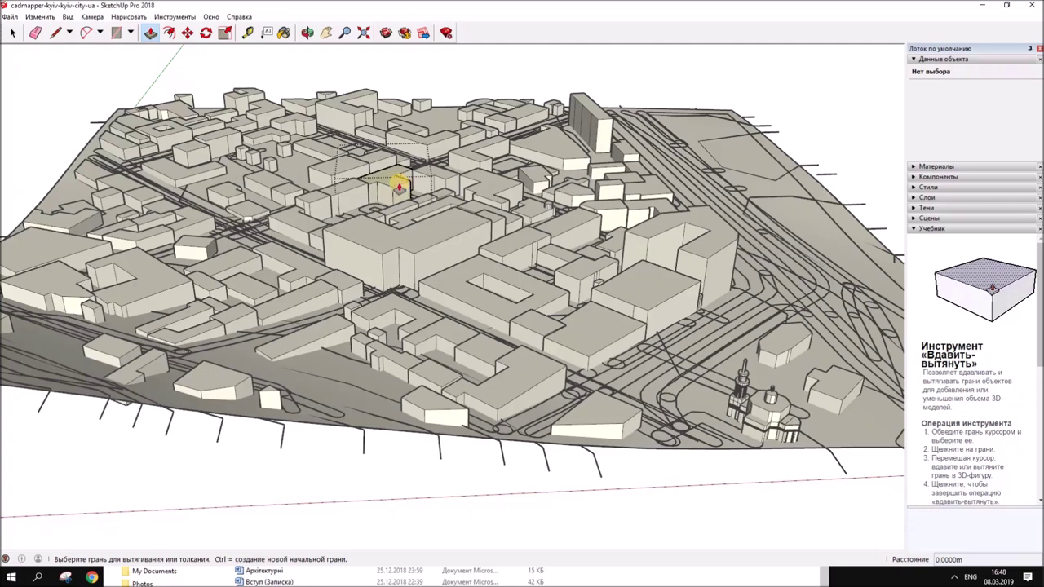